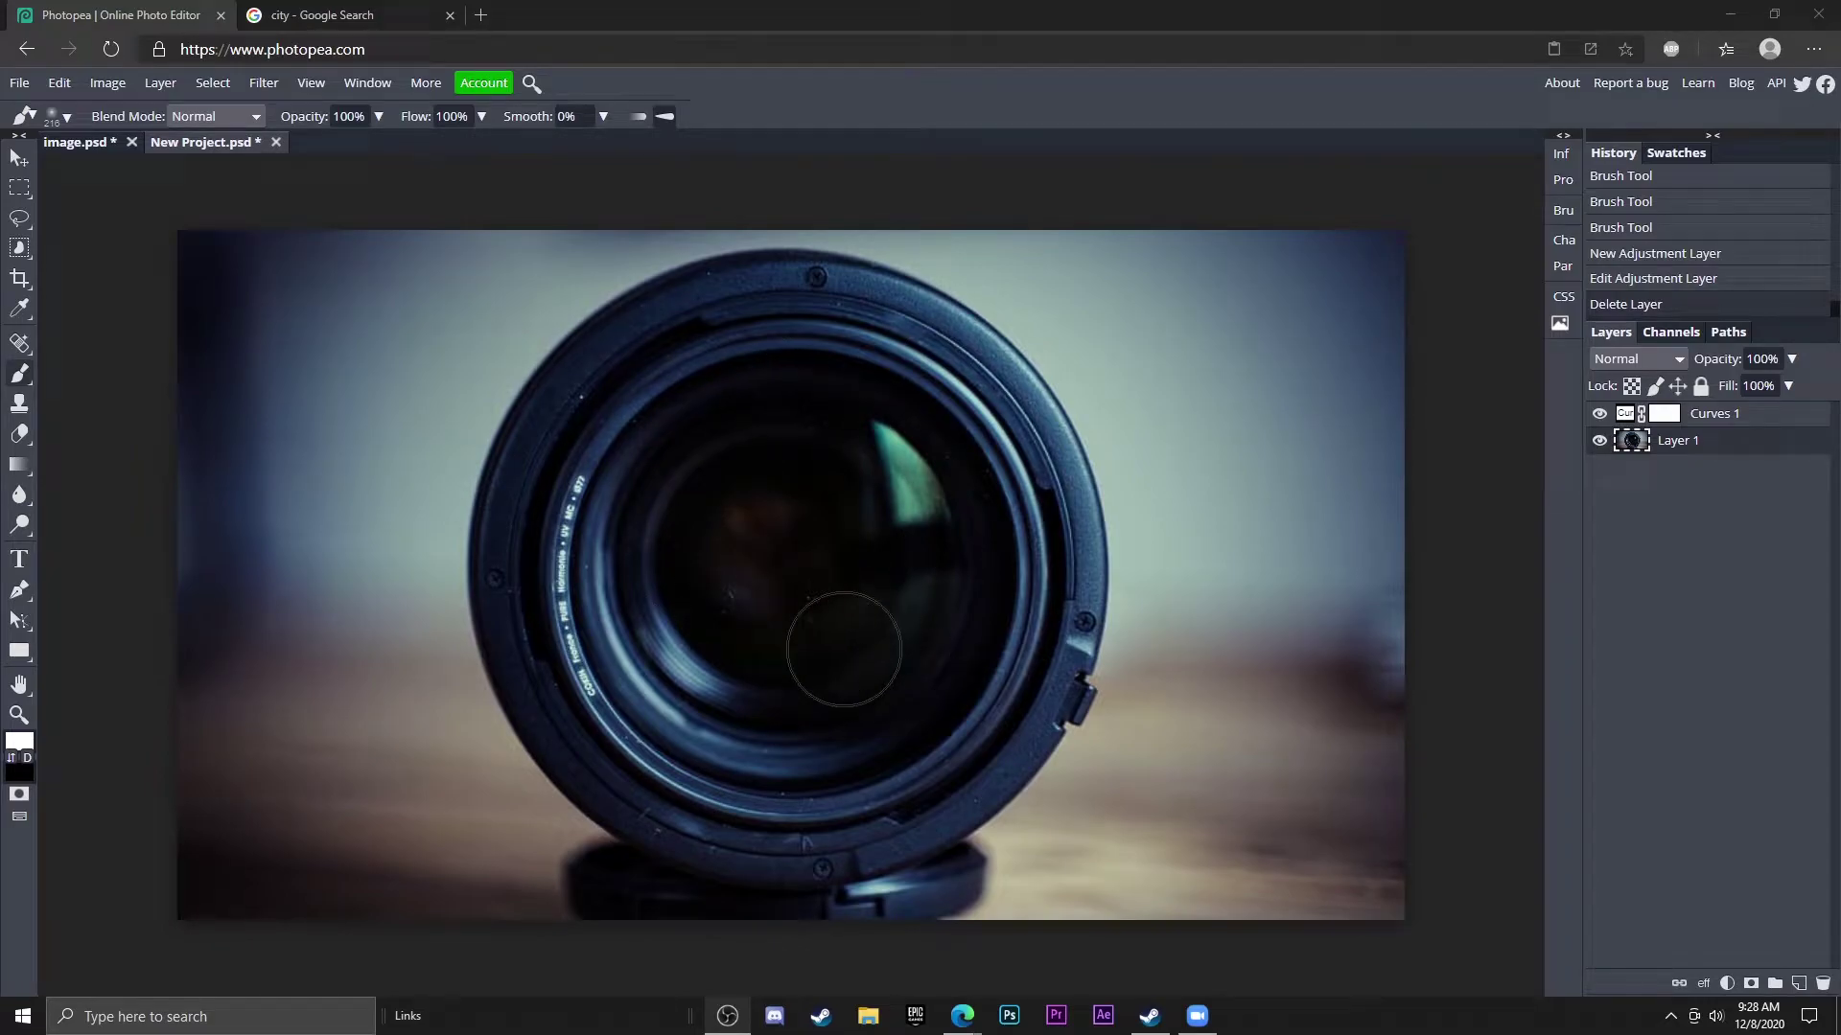
- Copy the Chicago river cityscape image from Google Images and return to Photopea with the Move tool
{"action": "left_click", "coordinate": [351, 9]}
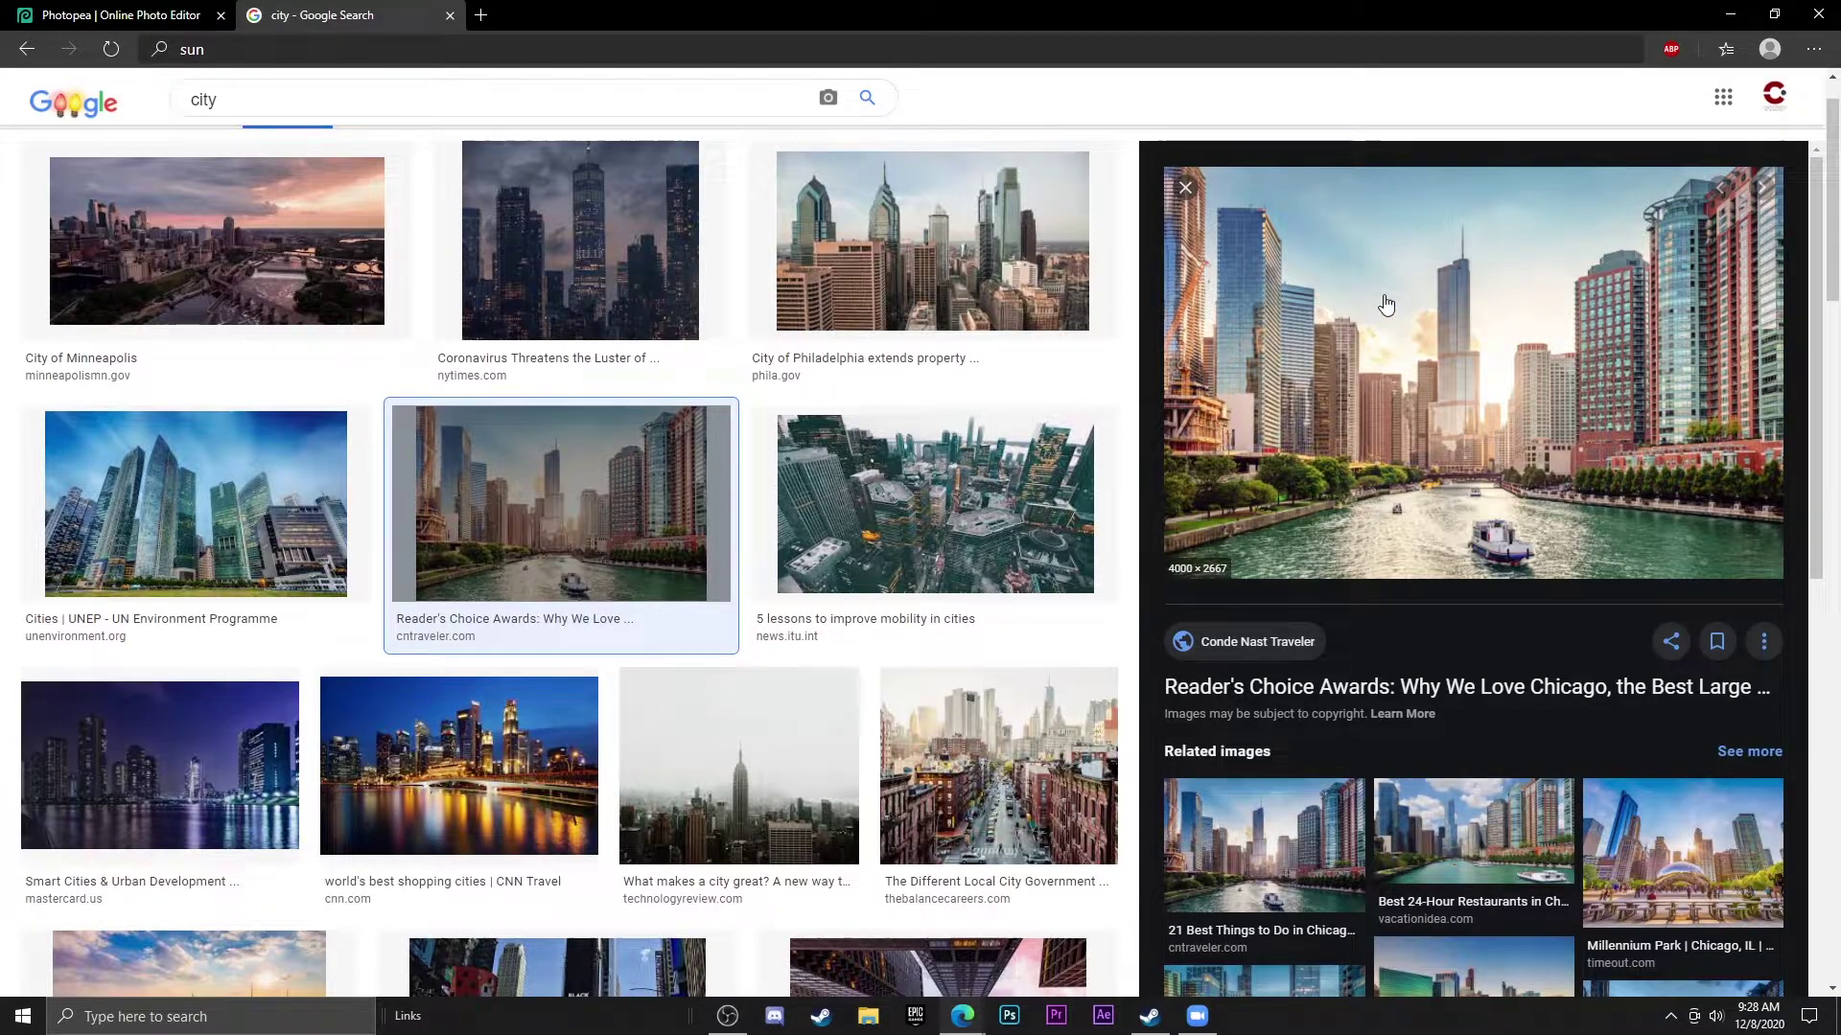
{"action": "right_click", "coordinate": [1319, 286]}
{"action": "left_click", "coordinate": [1418, 543]}
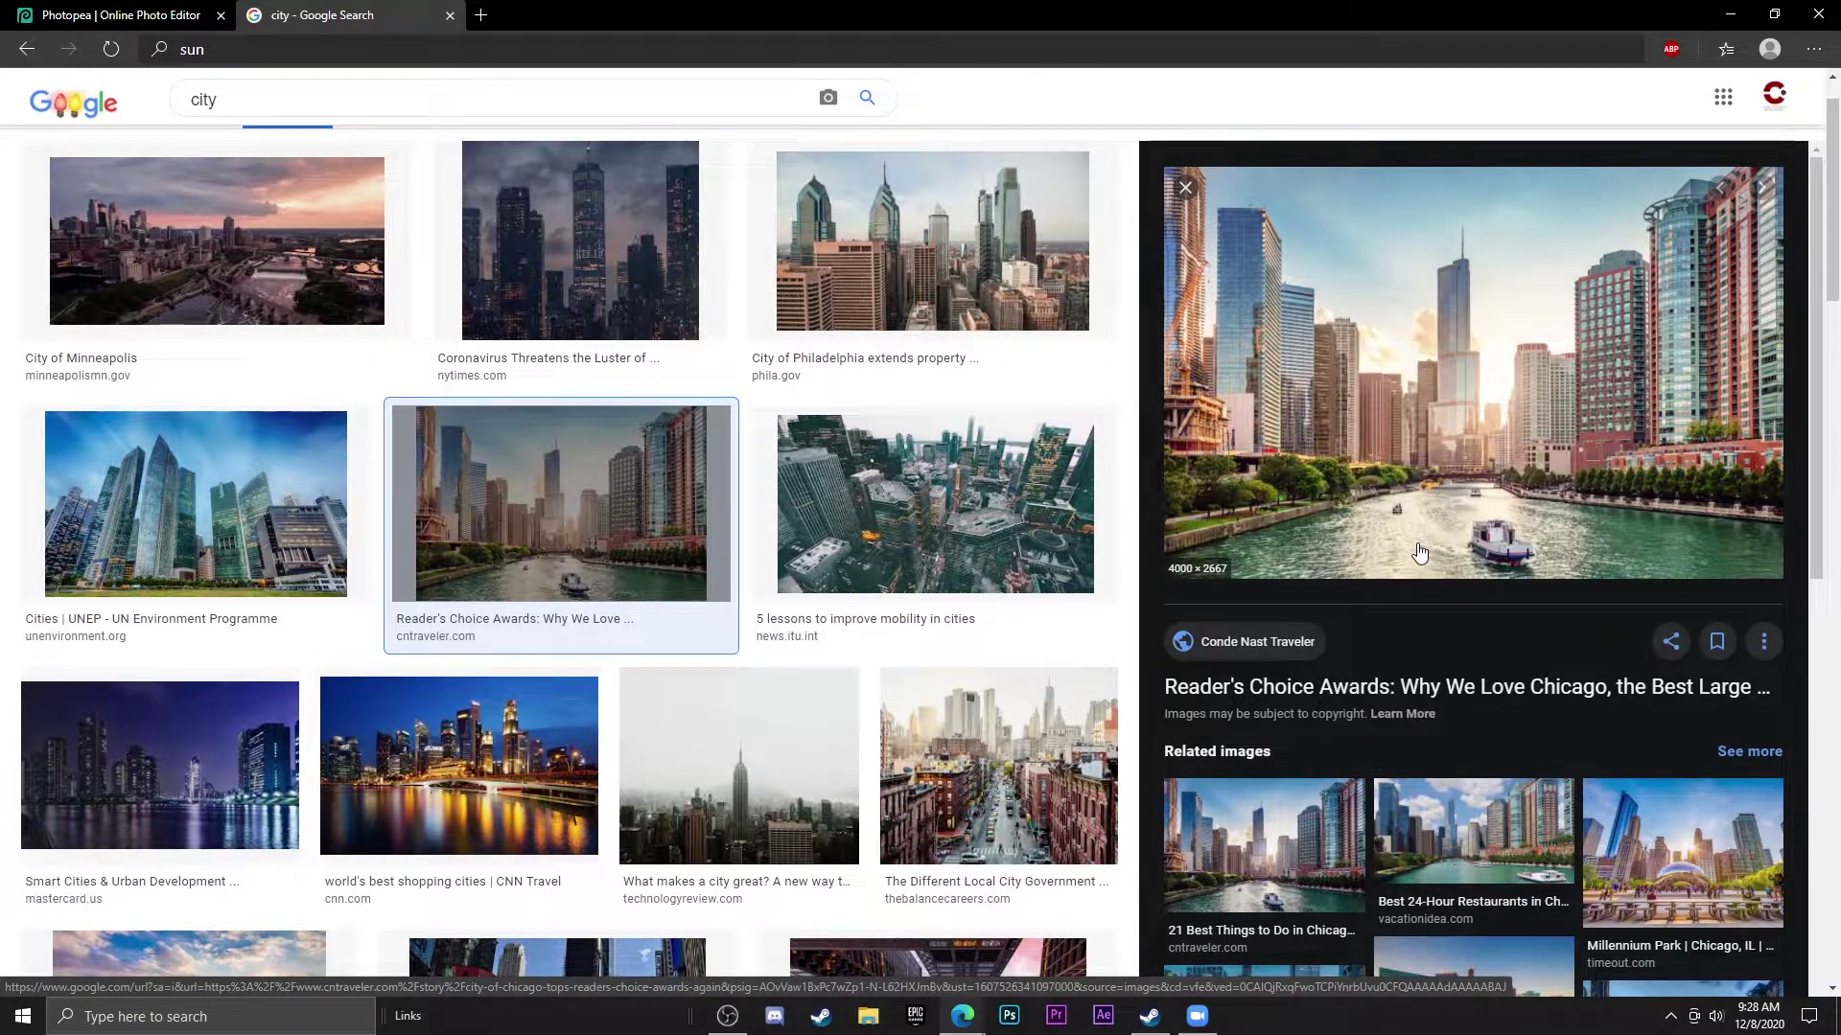
{"action": "left_click", "coordinate": [80, 10]}
{"action": "left_click", "coordinate": [19, 158]}
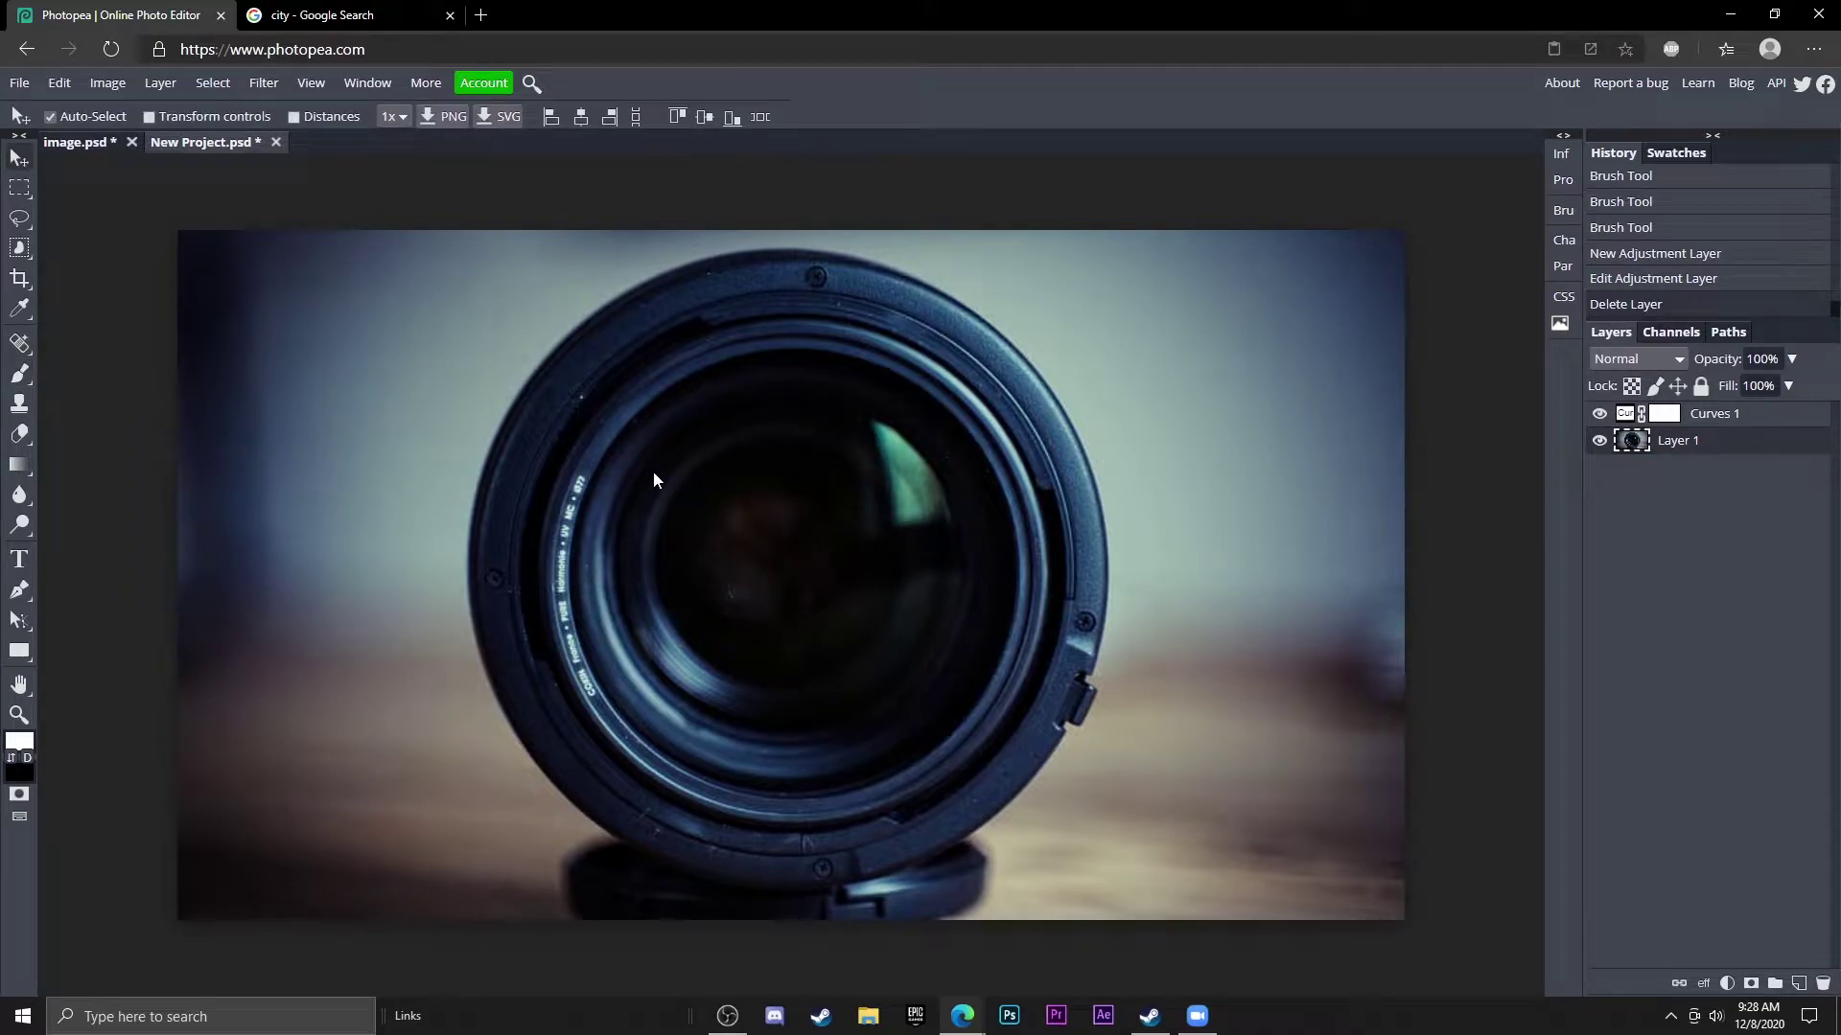
- Paste the Chicago skyline as Layer 2 and scale it up to cover most of the lens photo
{"action": "key", "text": "ctrl+v"}
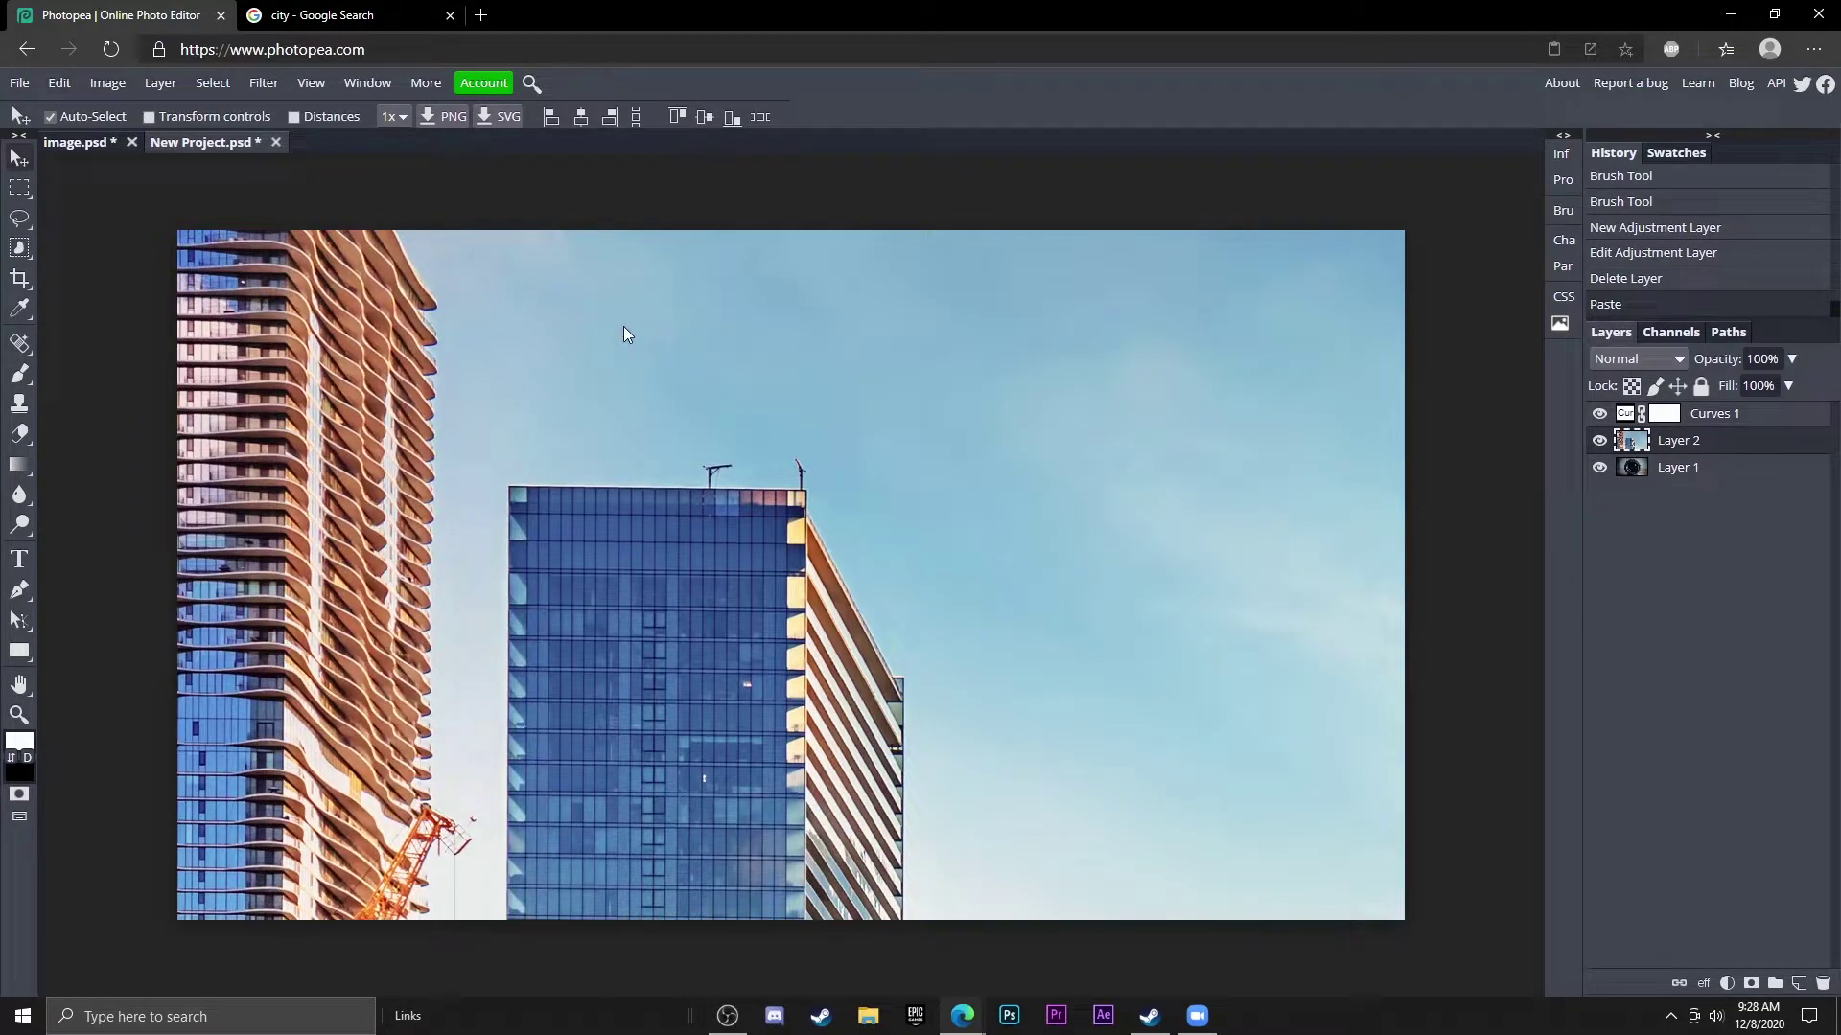
{"action": "key", "text": "ctrl+alt+t"}
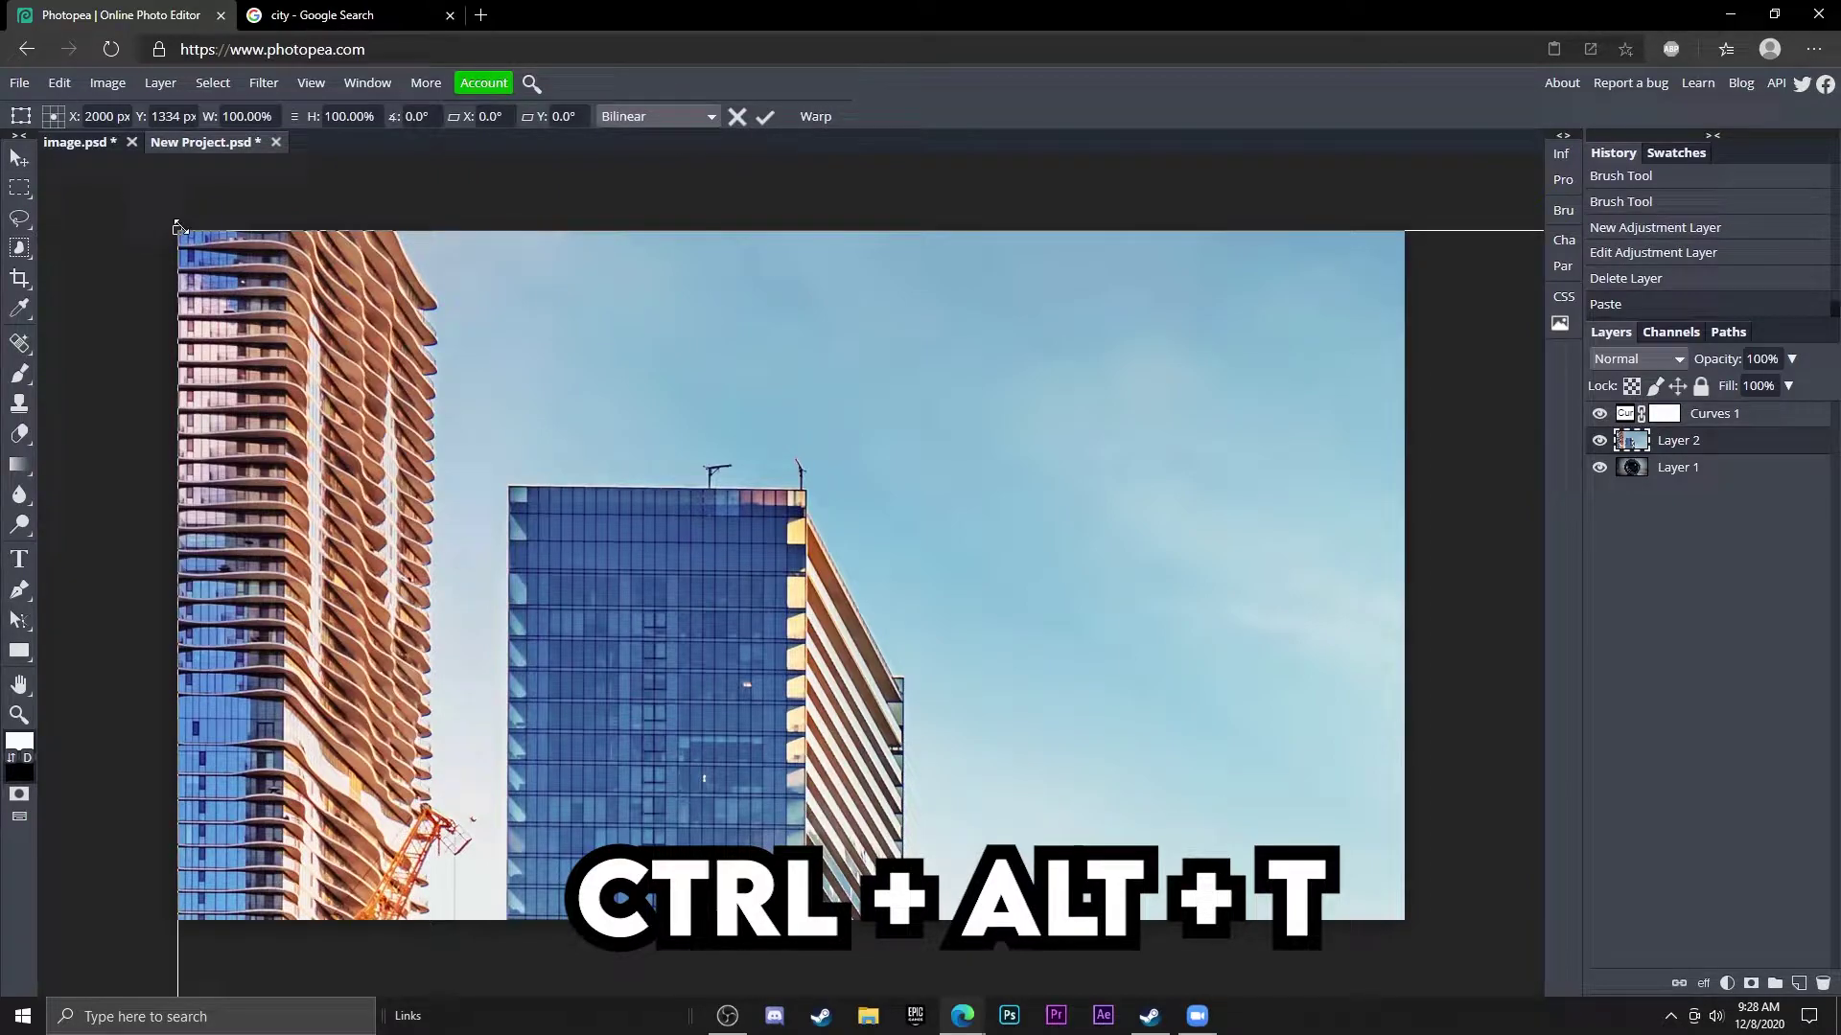
{"action": "left_click_drag", "start_coordinate": [177, 230], "coordinate": [228, 233]}
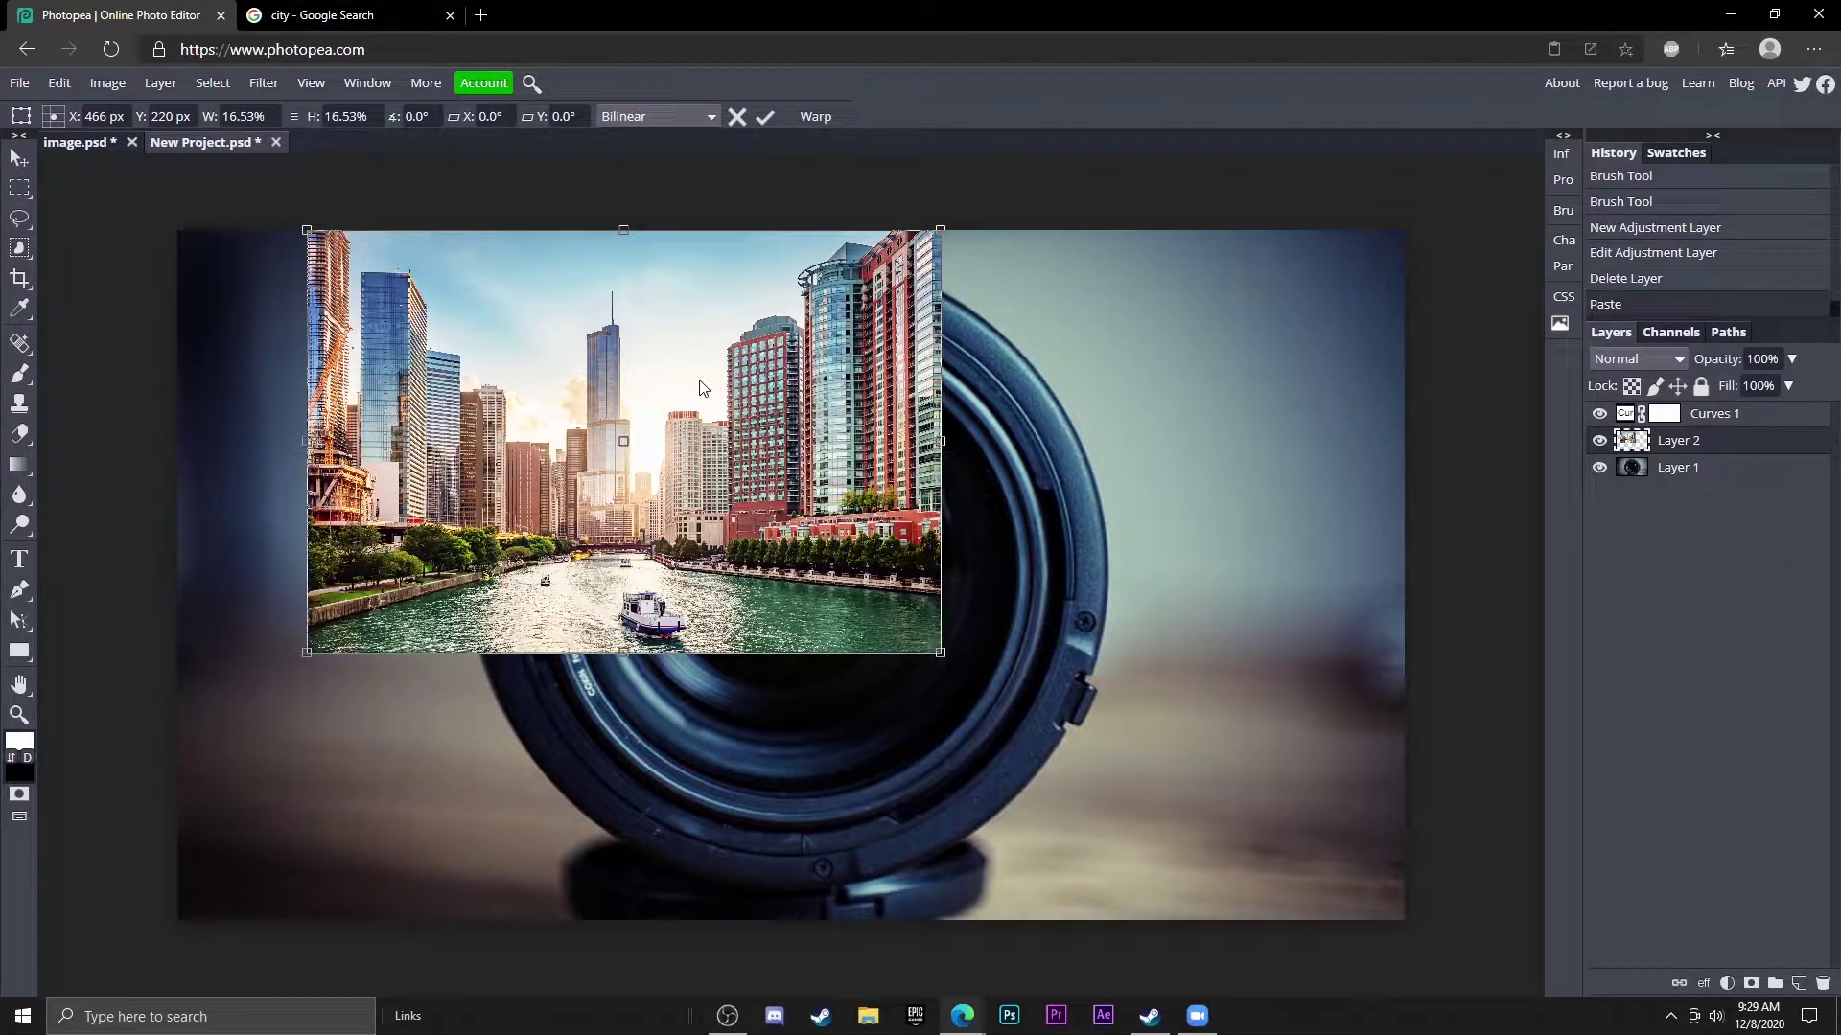
{"action": "left_click_drag", "start_coordinate": [942, 656], "coordinate": [1304, 944]}
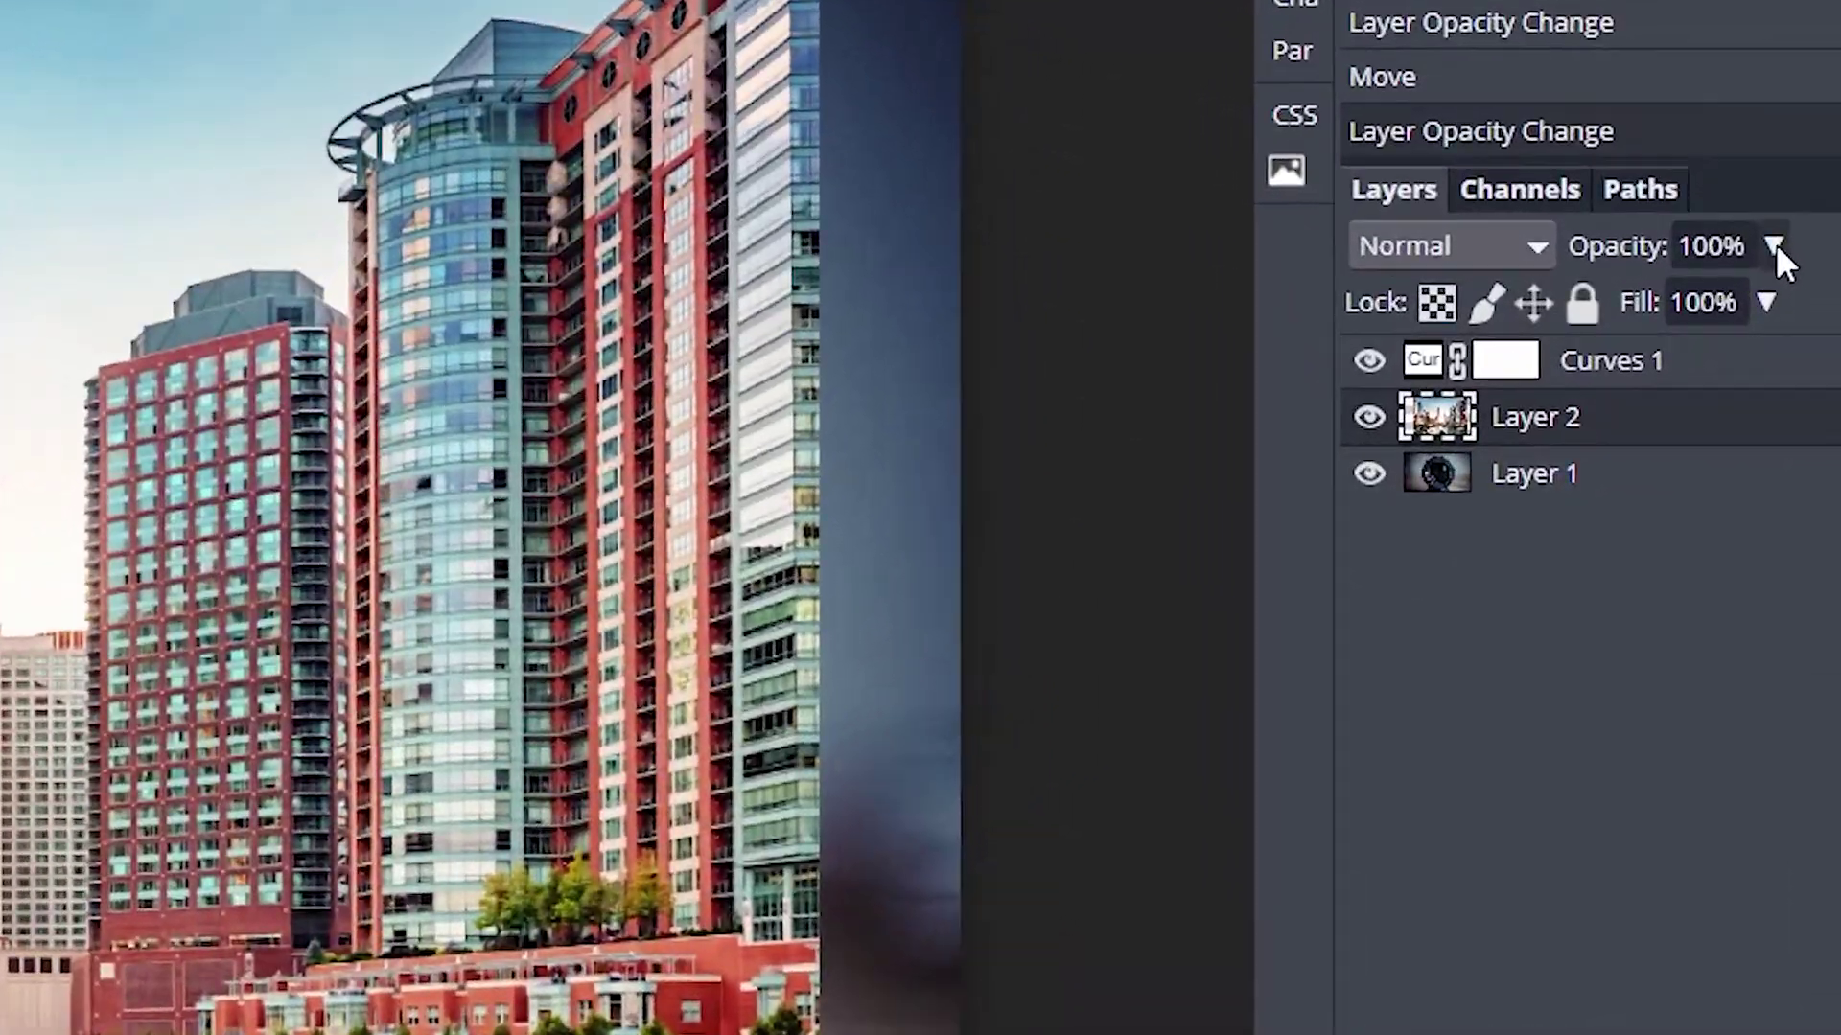
- Lower Layer 2's opacity to 54% and add a raster mask to it
{"action": "left_click", "coordinate": [1791, 358]}
{"action": "left_click_drag", "start_coordinate": [1787, 386], "coordinate": [1764, 395]}
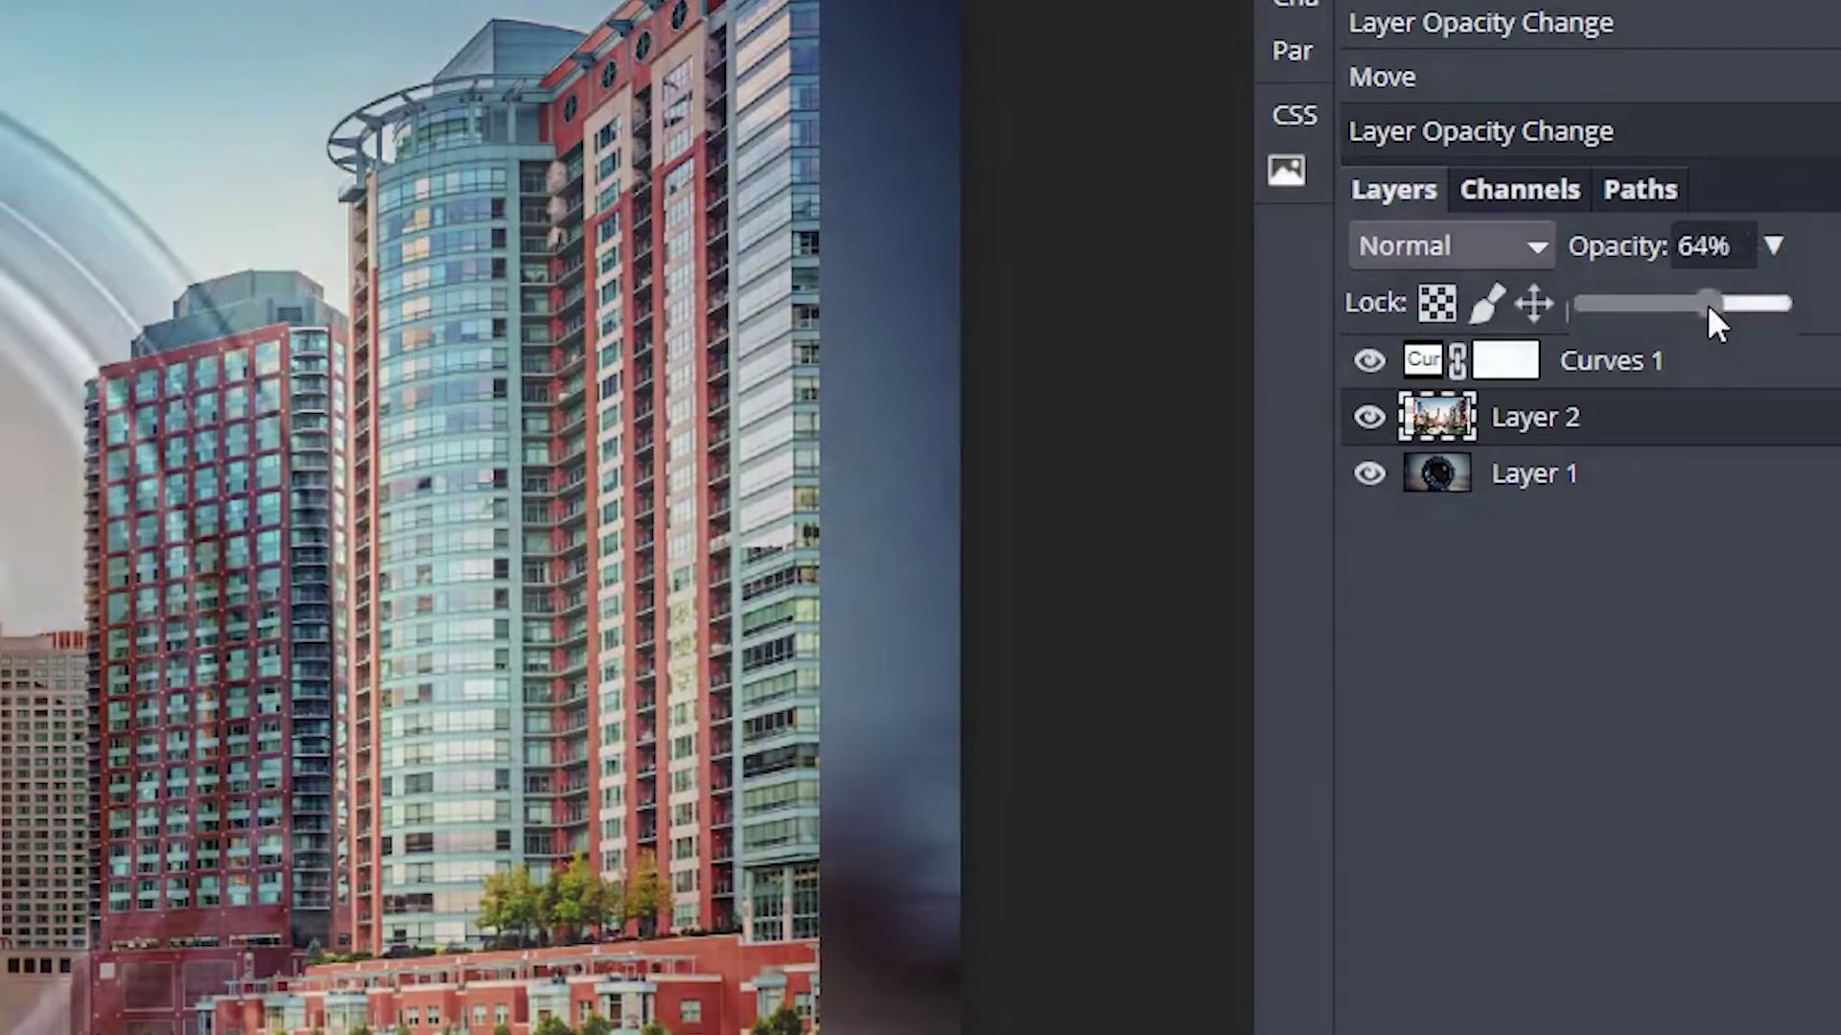
{"action": "left_click_drag", "start_coordinate": [1710, 309], "coordinate": [1693, 305]}
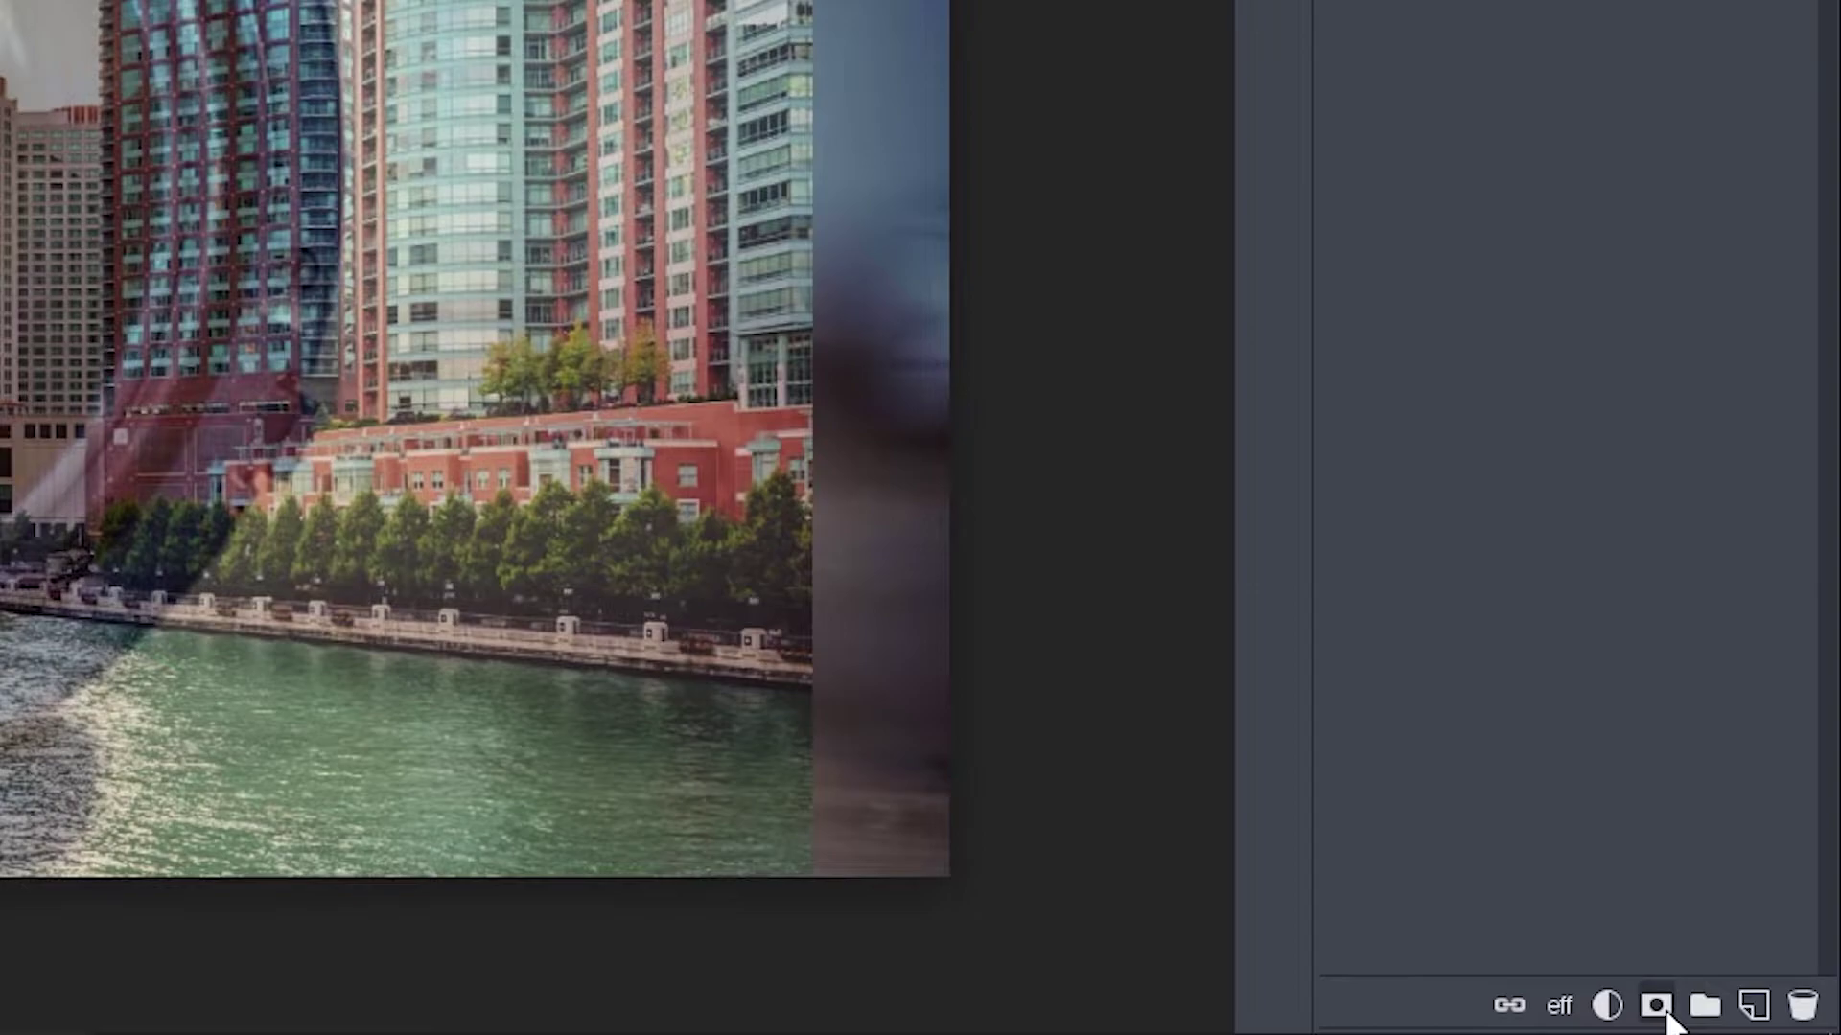
{"action": "left_click", "coordinate": [1658, 1009]}
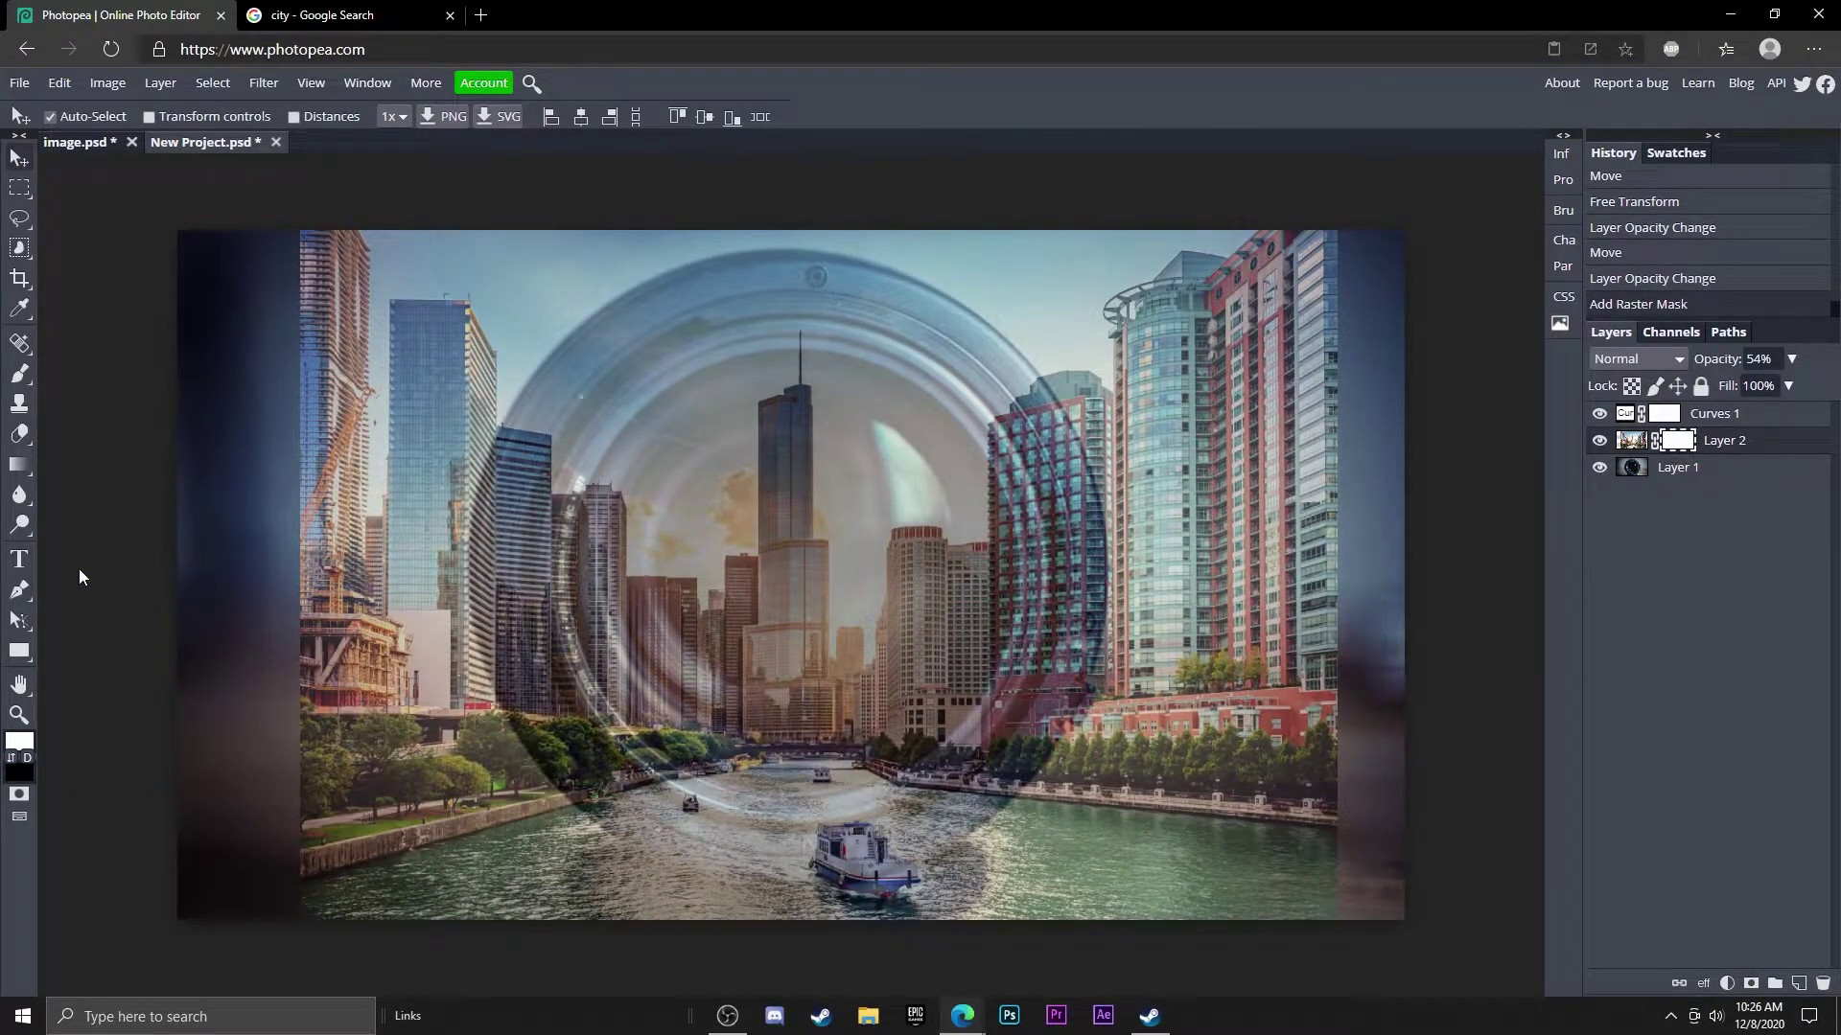
- Set up the Brush tool with a soft preset at 330 px
{"action": "left_click", "coordinate": [26, 373]}
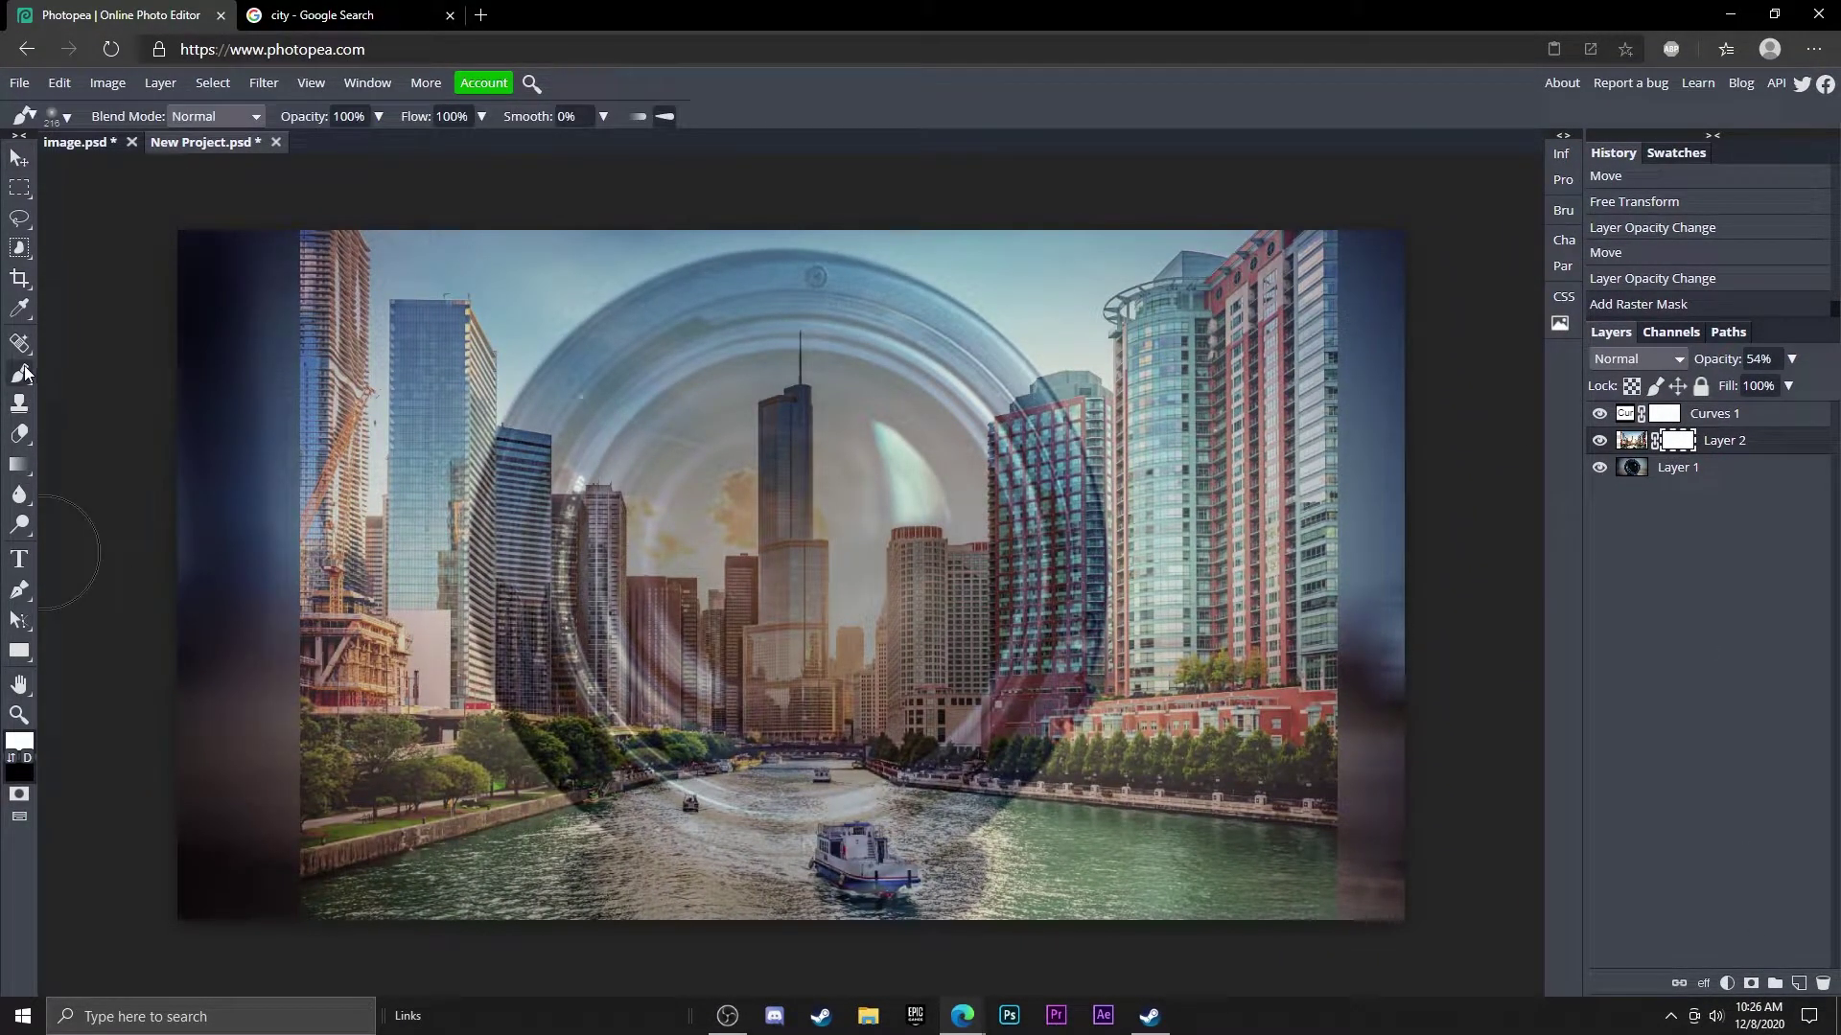
{"action": "left_click", "coordinate": [54, 117]}
{"action": "left_click", "coordinate": [229, 245]}
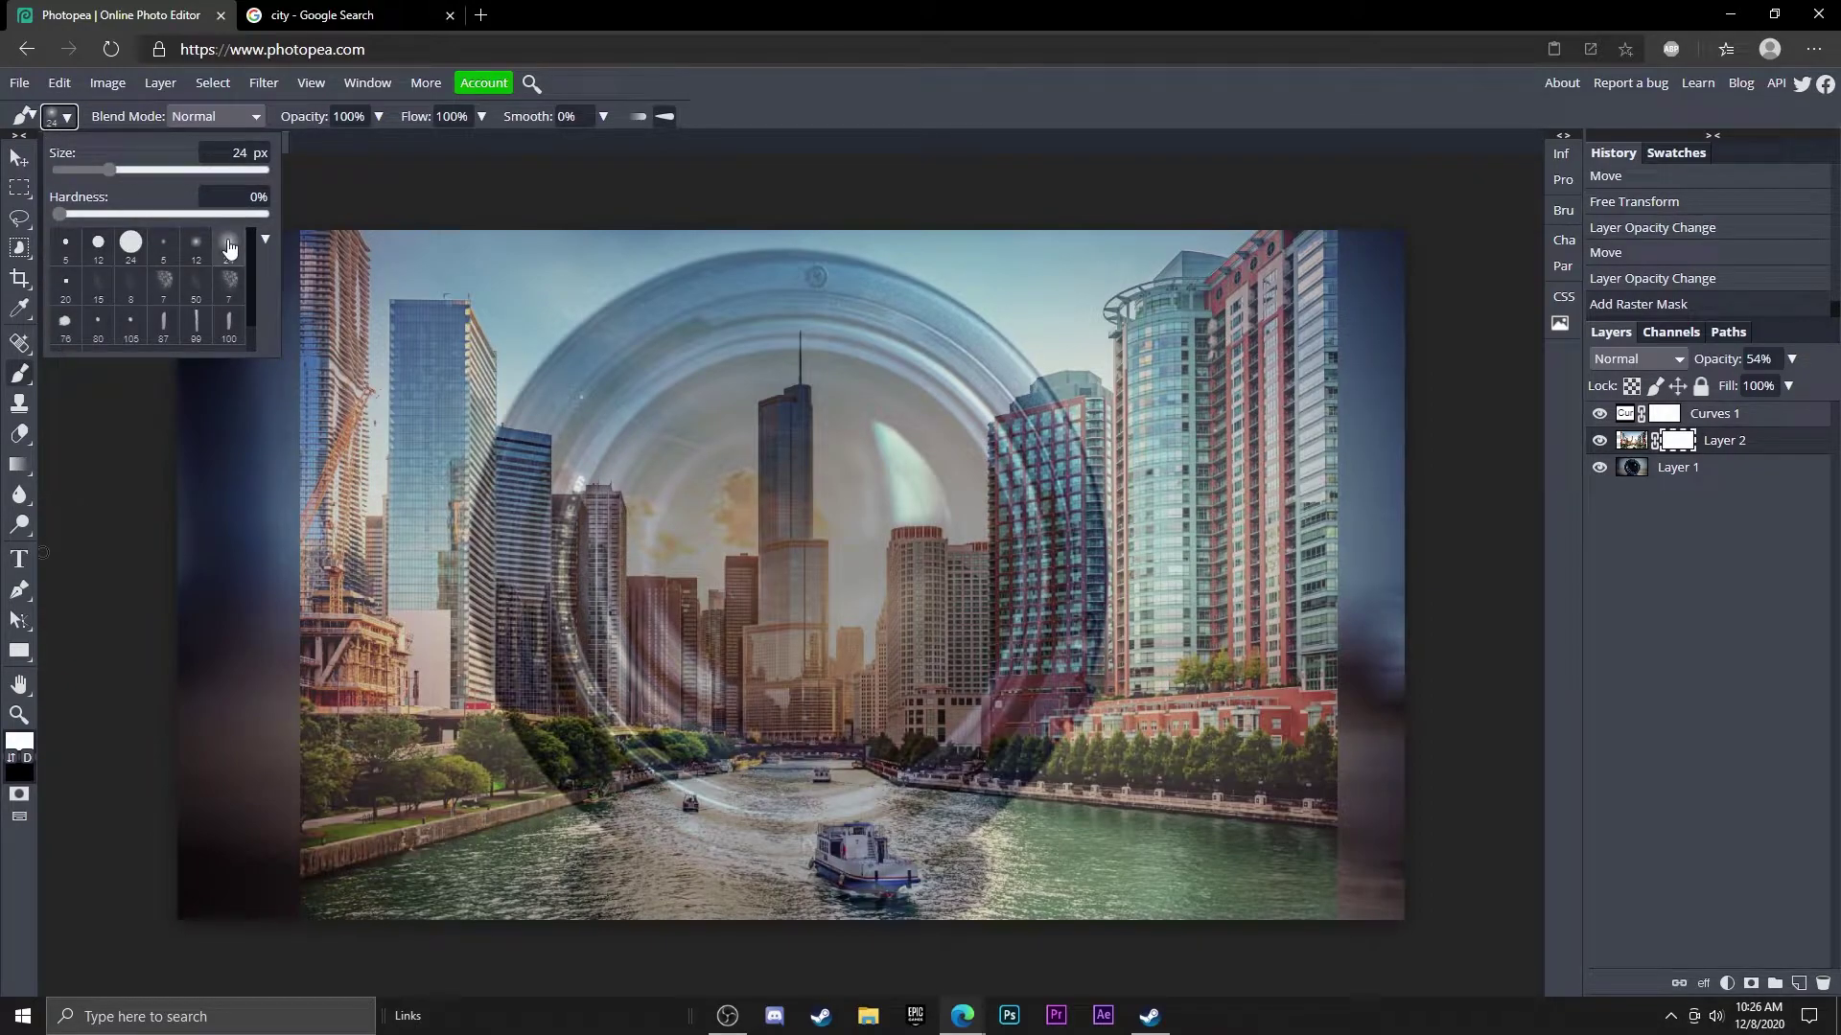
{"action": "left_click", "coordinate": [193, 176]}
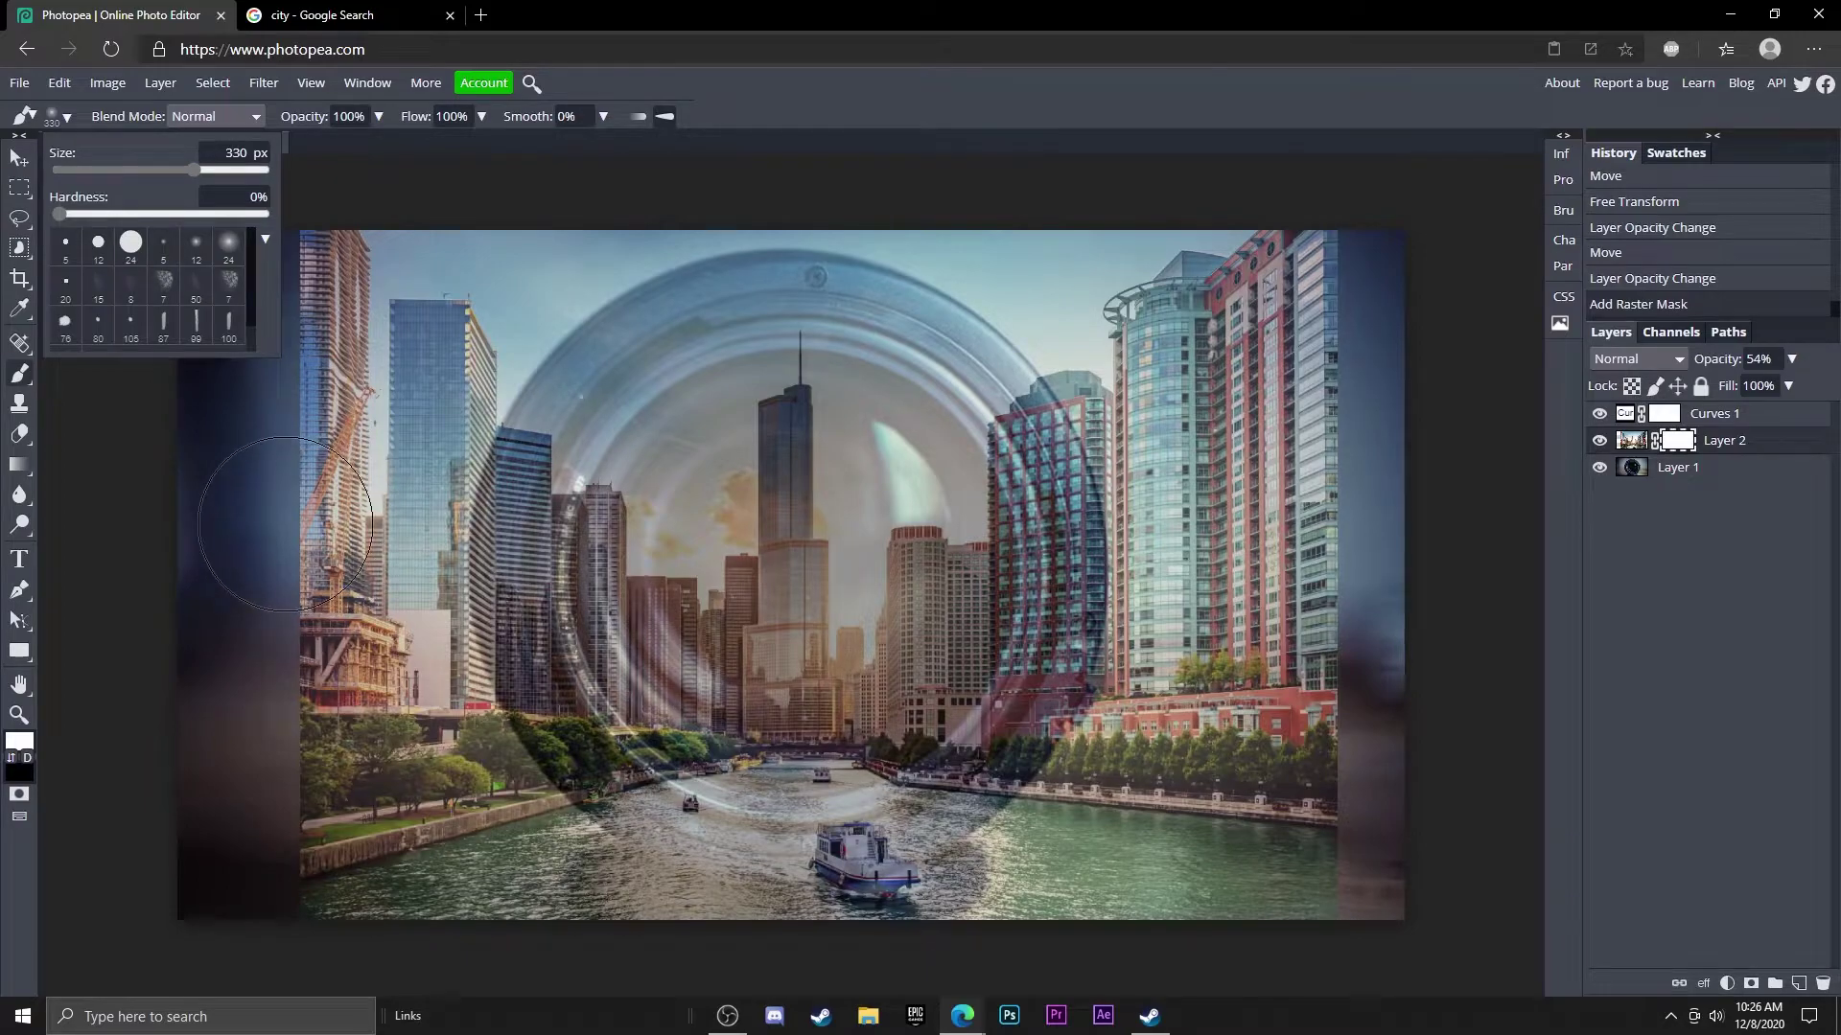
{"action": "mouse_move", "coordinate": [288, 489]}
{"action": "left_mouse_down"}
{"action": "mouse_move", "coordinate": [428, 469]}
{"action": "mouse_move", "coordinate": [422, 499]}
{"action": "mouse_move", "coordinate": [350, 510]}
{"action": "left_mouse_up"}
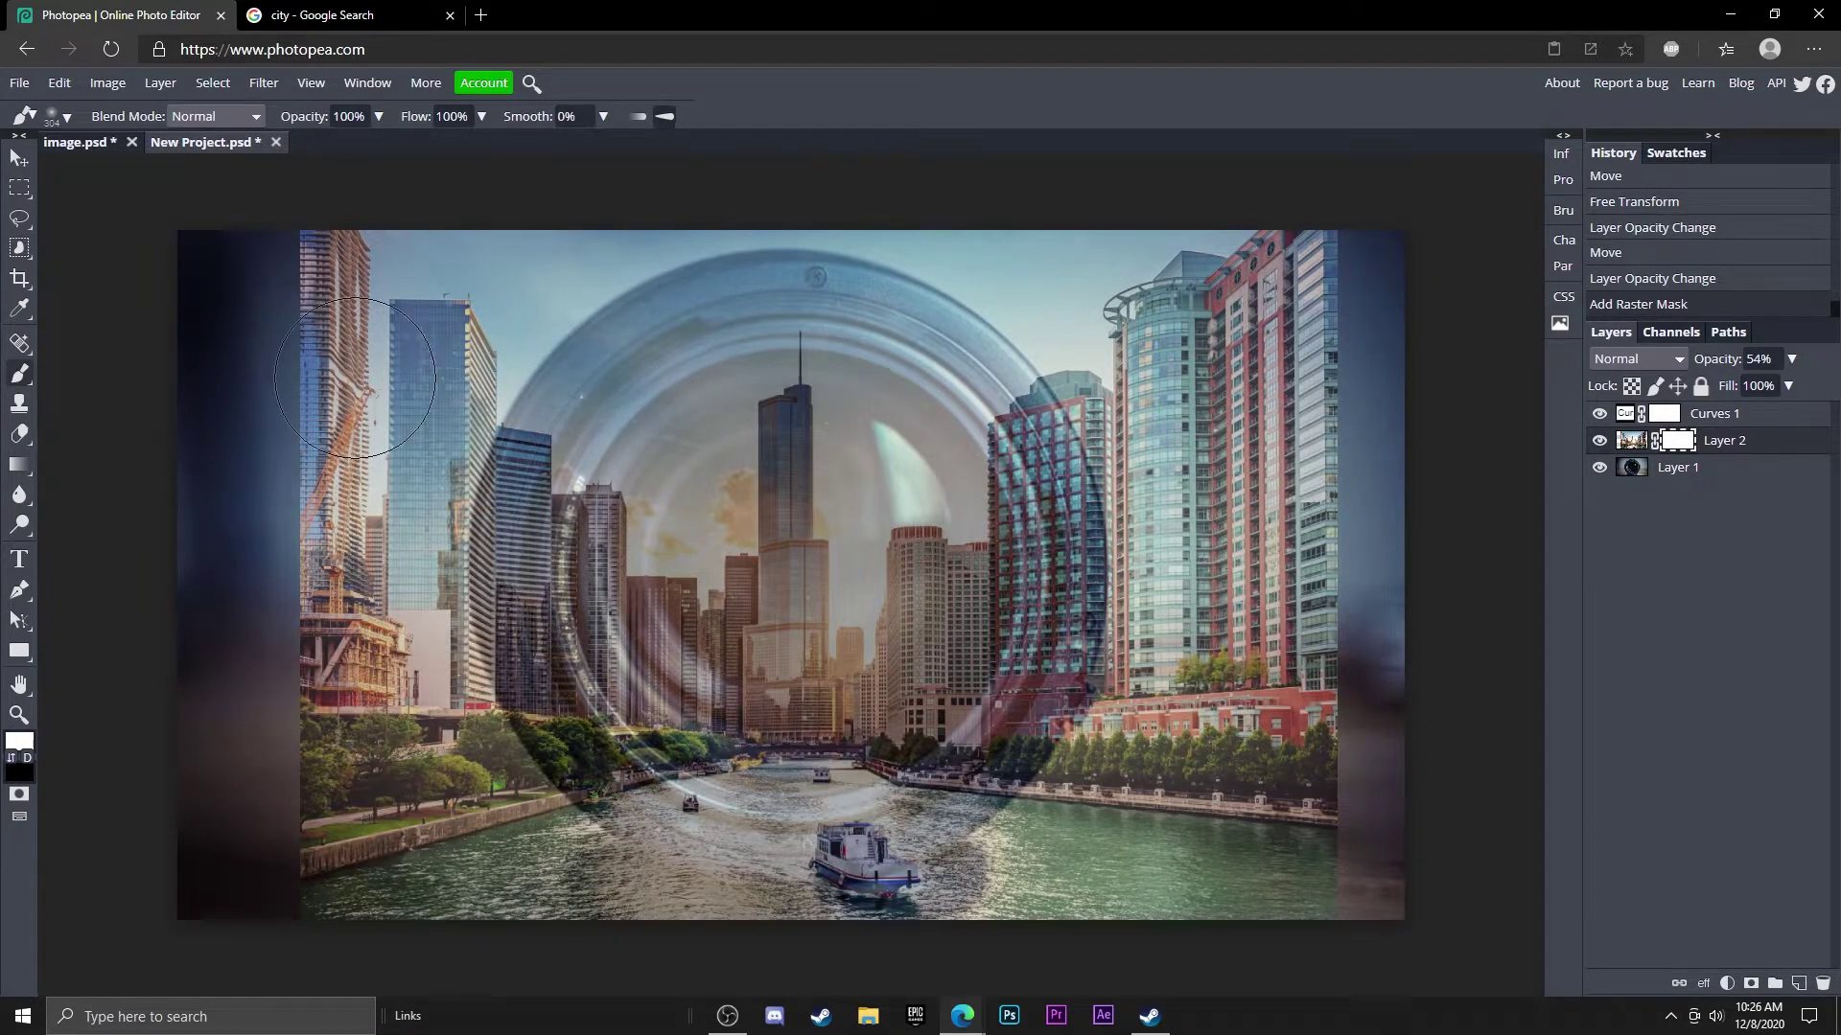
- Paint black on Layer 2's mask to hide the city outside the lens, then restore opacity to 100%
{"action": "key", "text": "x"}
{"action": "mouse_move", "coordinate": [257, 245]}
{"action": "left_mouse_down"}
{"action": "mouse_move", "coordinate": [383, 316]}
{"action": "mouse_move", "coordinate": [345, 537]}
{"action": "mouse_move", "coordinate": [460, 239]}
{"action": "mouse_move", "coordinate": [306, 445]}
{"action": "mouse_move", "coordinate": [413, 259]}
{"action": "mouse_move", "coordinate": [365, 614]}
{"action": "mouse_move", "coordinate": [451, 292]}
{"action": "mouse_move", "coordinate": [587, 357]}
{"action": "left_mouse_up"}
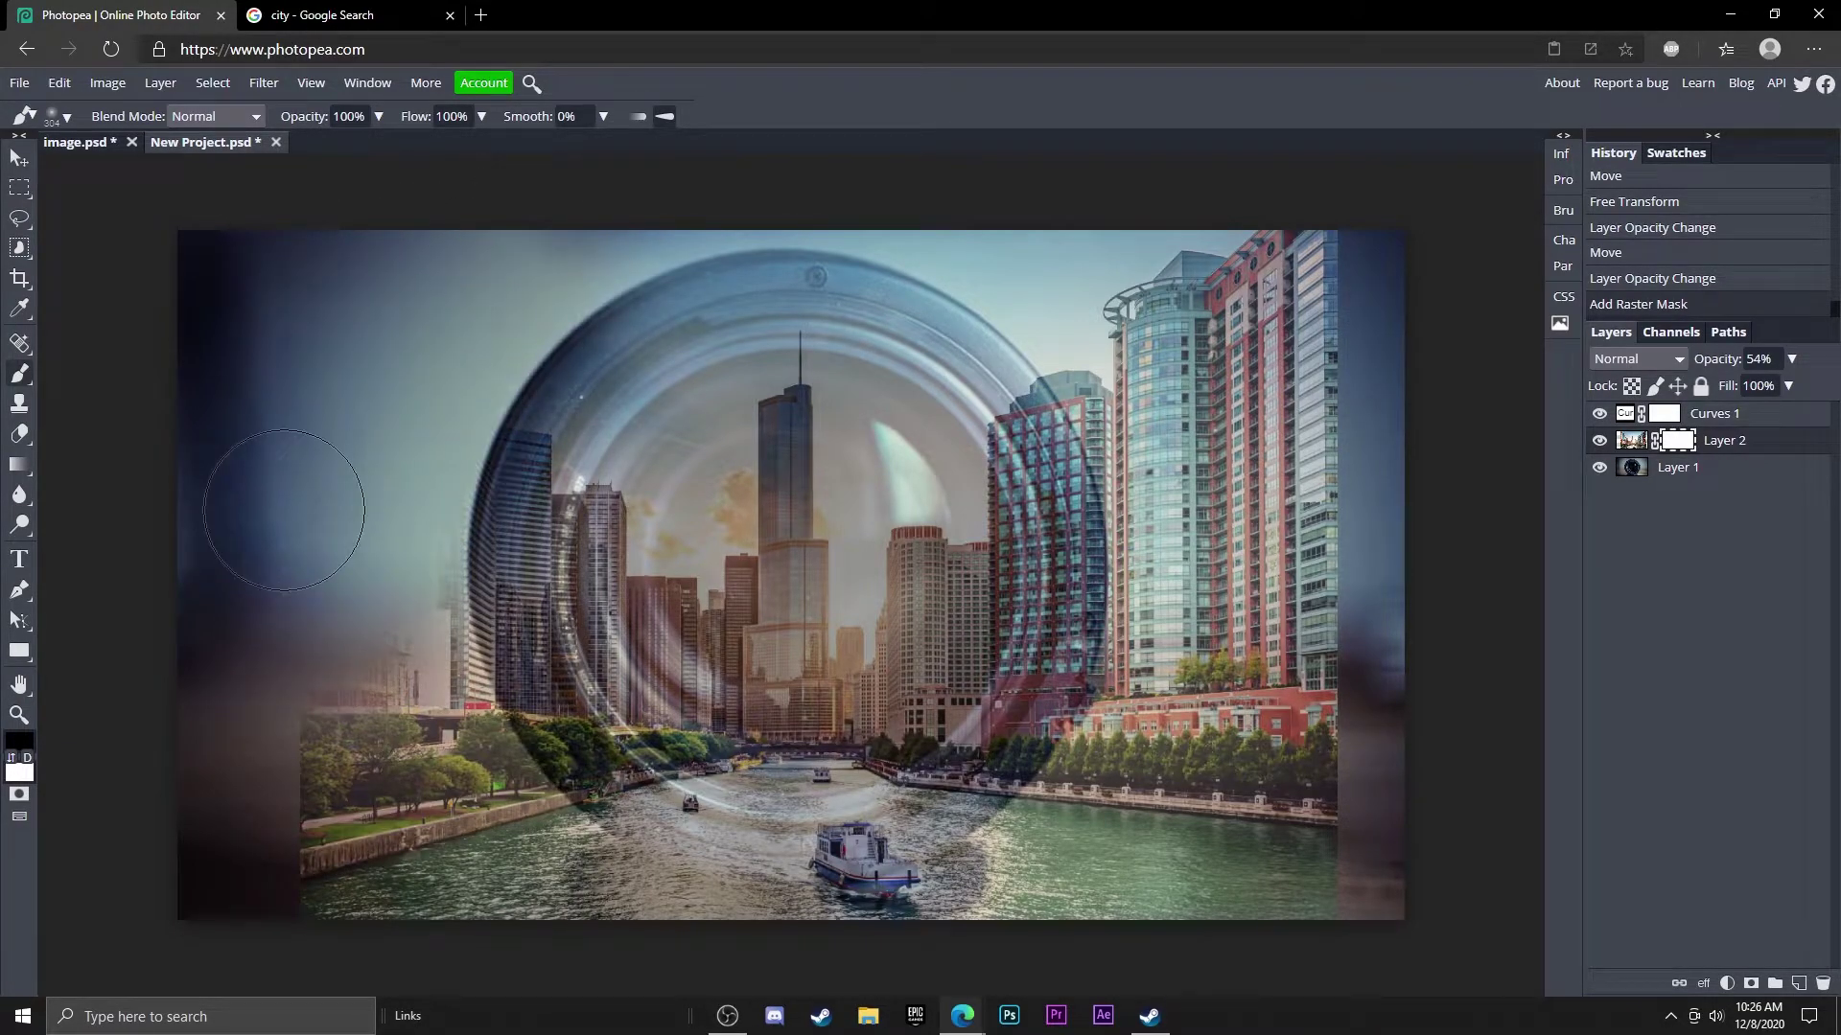
{"action": "mouse_move", "coordinate": [281, 536]}
{"action": "left_mouse_down"}
{"action": "mouse_move", "coordinate": [232, 577]}
{"action": "mouse_move", "coordinate": [517, 307]}
{"action": "mouse_move", "coordinate": [537, 317]}
{"action": "left_mouse_up"}
{"action": "key", "text": "x"}
{"action": "mouse_move", "coordinate": [422, 257]}
{"action": "left_mouse_down"}
{"action": "mouse_move", "coordinate": [335, 556]}
{"action": "mouse_move", "coordinate": [556, 316]}
{"action": "mouse_move", "coordinate": [374, 450]}
{"action": "mouse_move", "coordinate": [310, 633]}
{"action": "mouse_move", "coordinate": [518, 575]}
{"action": "mouse_move", "coordinate": [403, 556]}
{"action": "mouse_move", "coordinate": [446, 378]}
{"action": "mouse_move", "coordinate": [638, 239]}
{"action": "mouse_move", "coordinate": [824, 235]}
{"action": "mouse_move", "coordinate": [987, 259]}
{"action": "mouse_move", "coordinate": [940, 288]}
{"action": "mouse_move", "coordinate": [985, 256]}
{"action": "mouse_move", "coordinate": [1227, 345]}
{"action": "mouse_move", "coordinate": [1281, 311]}
{"action": "mouse_move", "coordinate": [1191, 412]}
{"action": "mouse_move", "coordinate": [1089, 328]}
{"action": "mouse_move", "coordinate": [1163, 460]}
{"action": "mouse_move", "coordinate": [1128, 476]}
{"action": "mouse_move", "coordinate": [1198, 815]}
{"action": "left_mouse_up"}
{"action": "mouse_move", "coordinate": [431, 585]}
{"action": "left_mouse_down"}
{"action": "mouse_move", "coordinate": [422, 710]}
{"action": "mouse_move", "coordinate": [368, 704]}
{"action": "mouse_move", "coordinate": [518, 757]}
{"action": "mouse_move", "coordinate": [595, 758]}
{"action": "mouse_move", "coordinate": [468, 741]}
{"action": "left_mouse_up"}
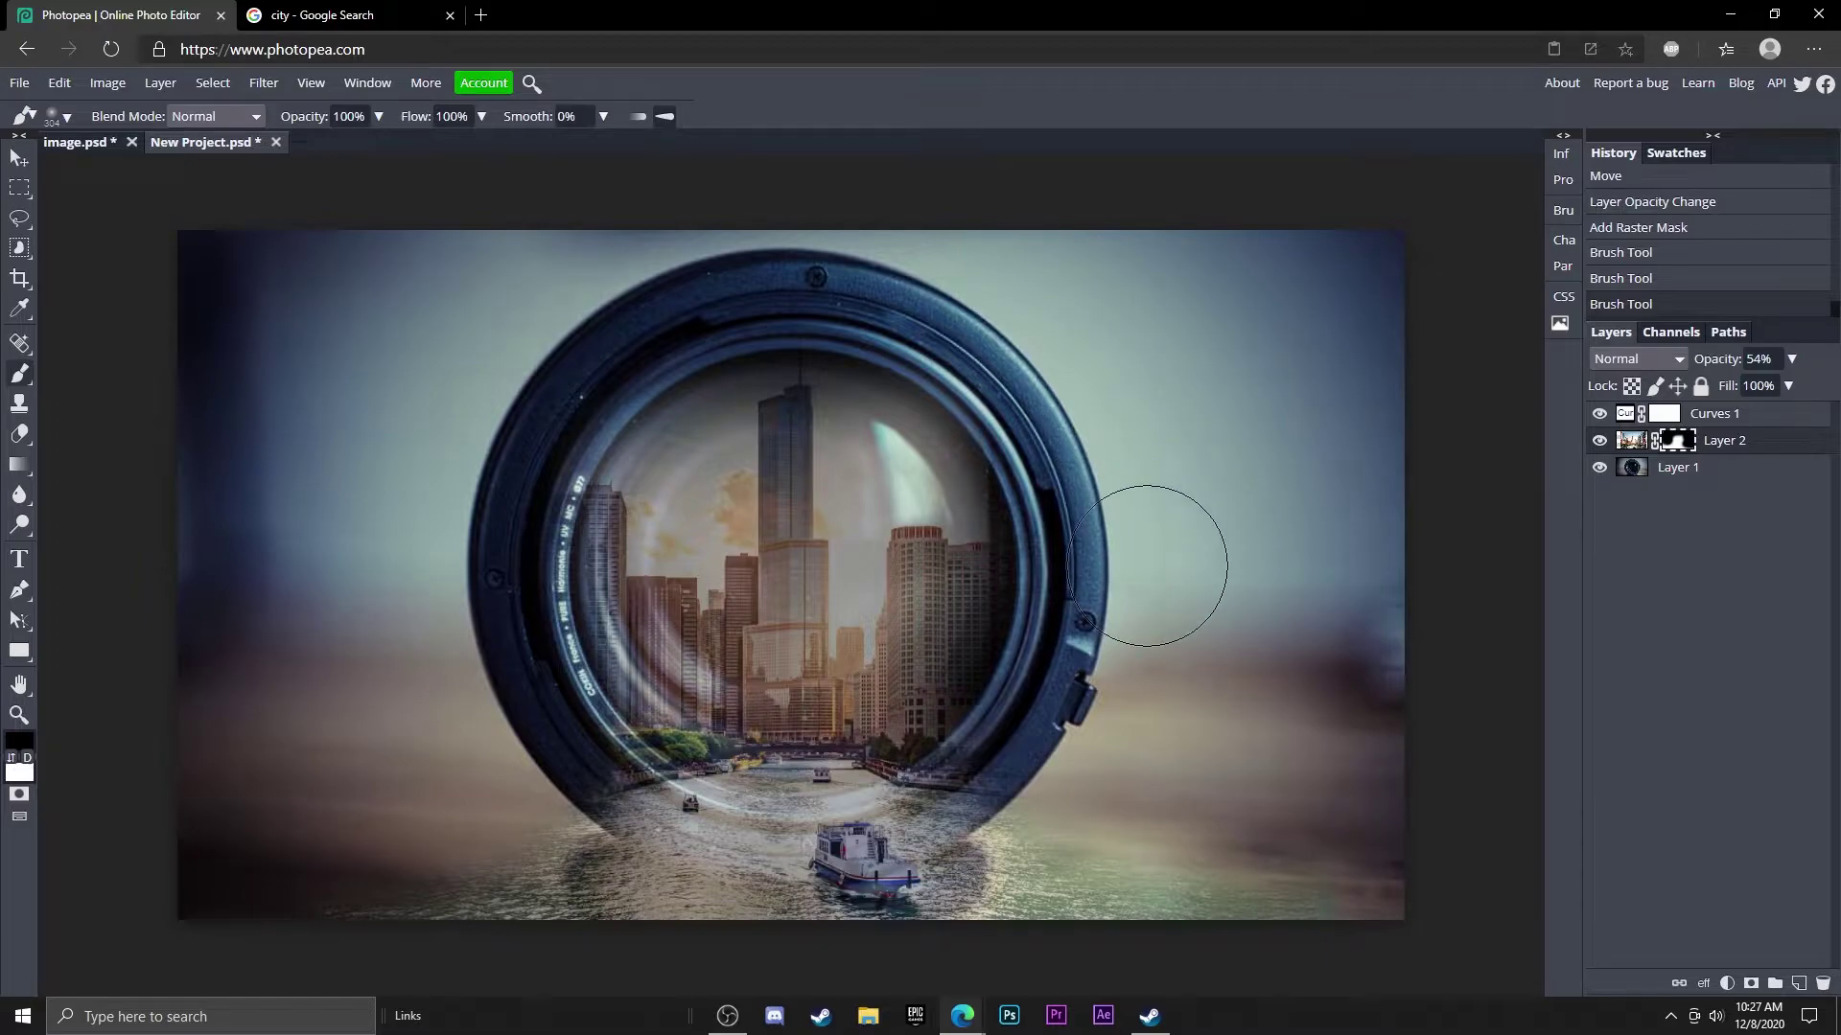
{"action": "mouse_move", "coordinate": [1099, 789]}
{"action": "left_mouse_down"}
{"action": "mouse_move", "coordinate": [1336, 859]}
{"action": "mouse_move", "coordinate": [1304, 895]}
{"action": "left_mouse_up"}
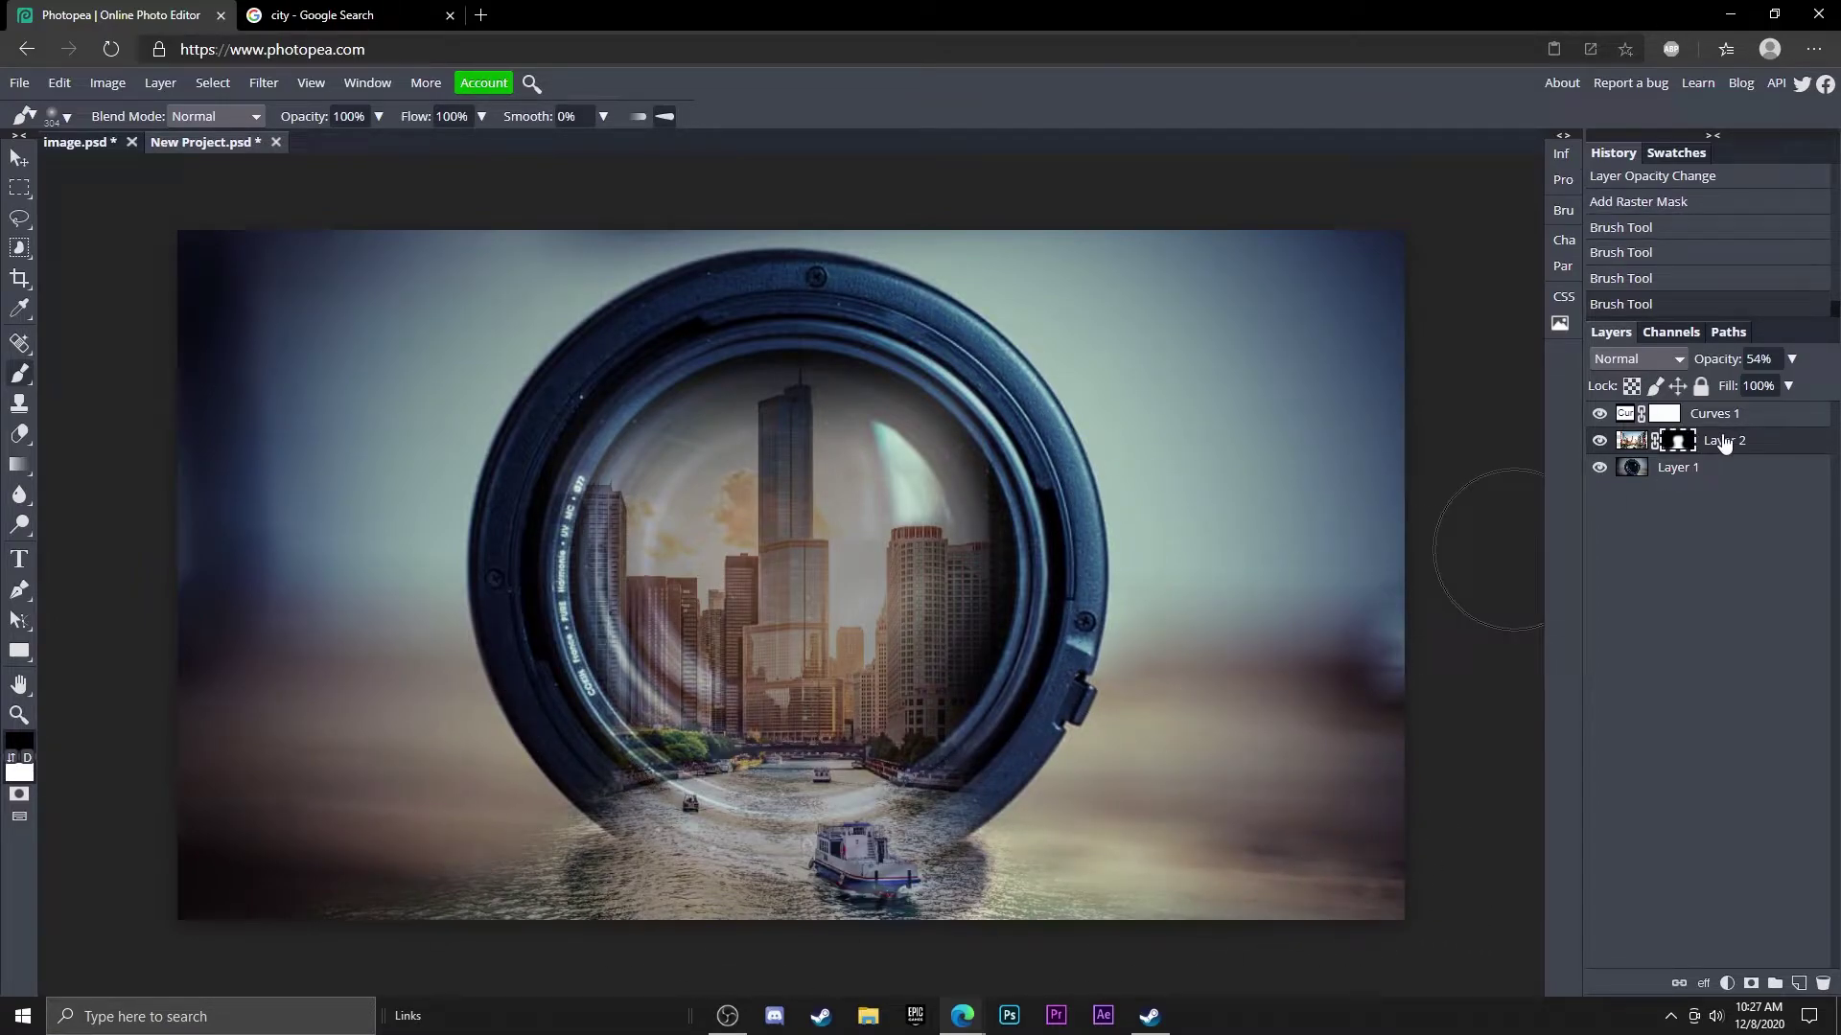
{"action": "left_click_drag", "start_coordinate": [1752, 386], "coordinate": [1794, 387]}
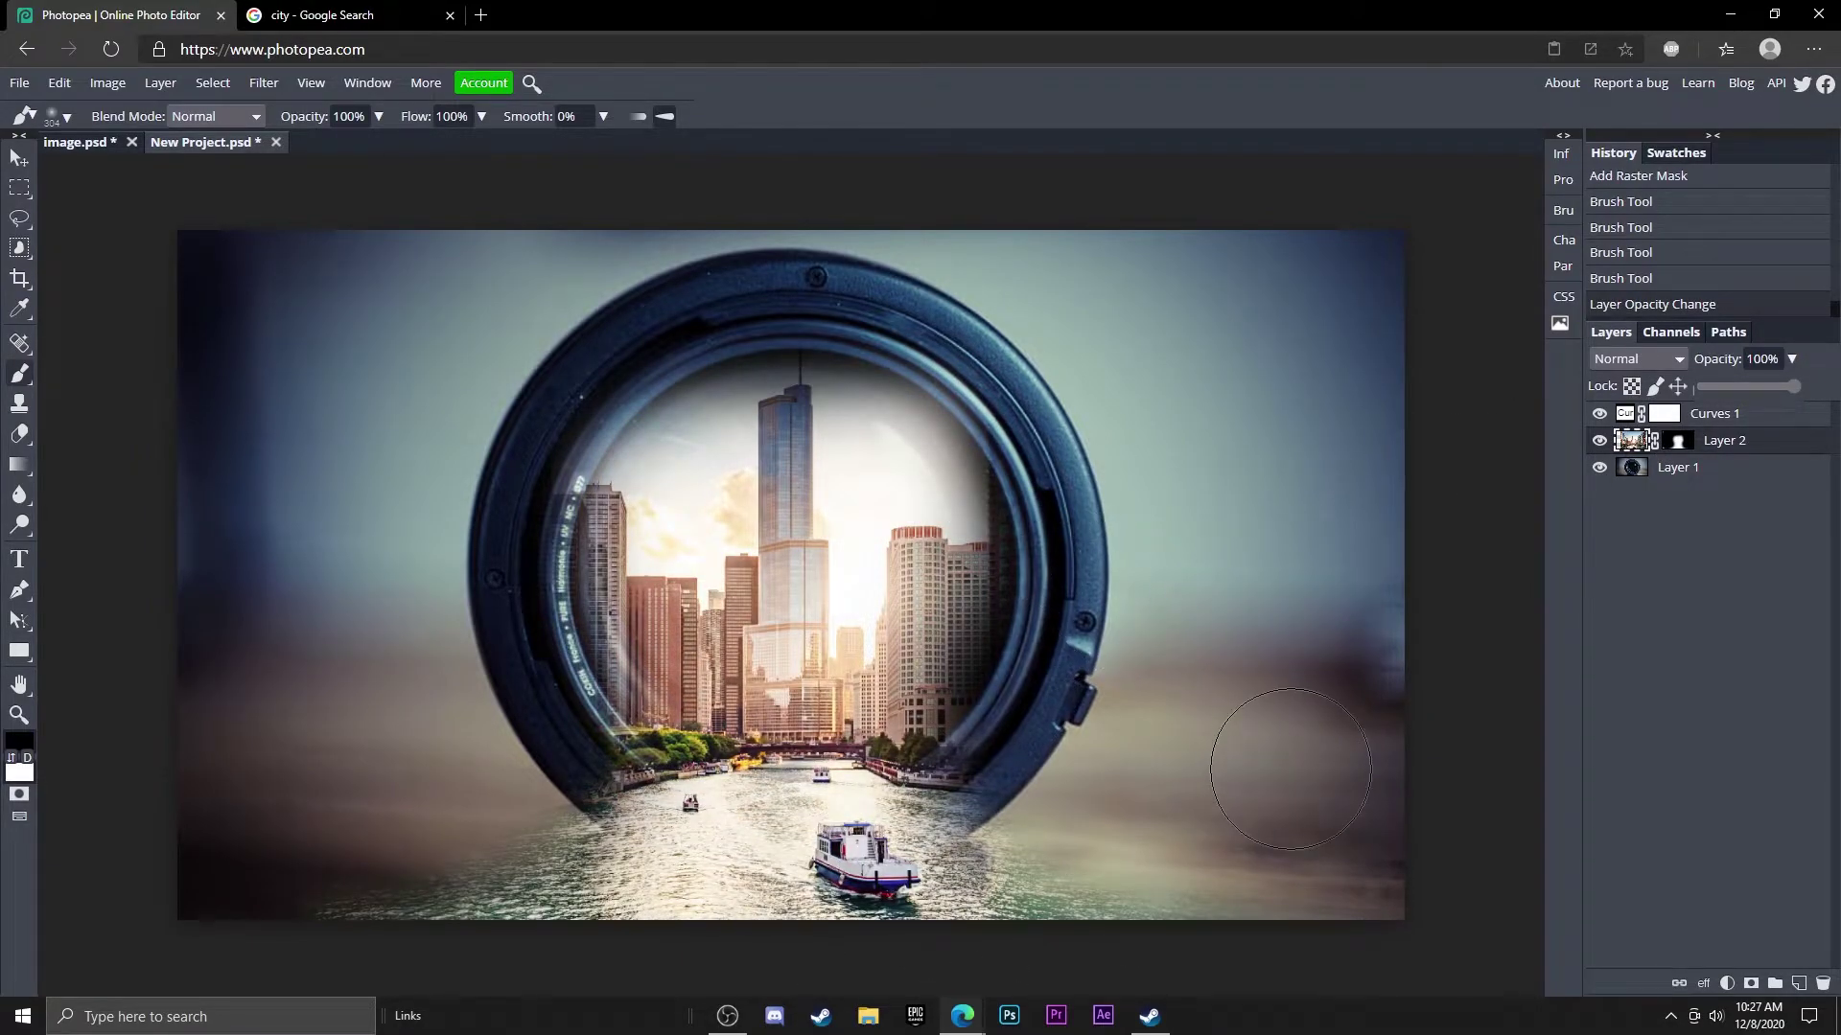
- Rework the mask over the lower-left water, undoing two strokes and repainting the edge
{"action": "mouse_move", "coordinate": [537, 897]}
{"action": "left_mouse_down"}
{"action": "mouse_move", "coordinate": [465, 936]}
{"action": "mouse_move", "coordinate": [584, 902]}
{"action": "mouse_move", "coordinate": [448, 932]}
{"action": "left_mouse_up"}
{"action": "key", "text": "x"}
{"action": "key", "text": "ctrl+z"}
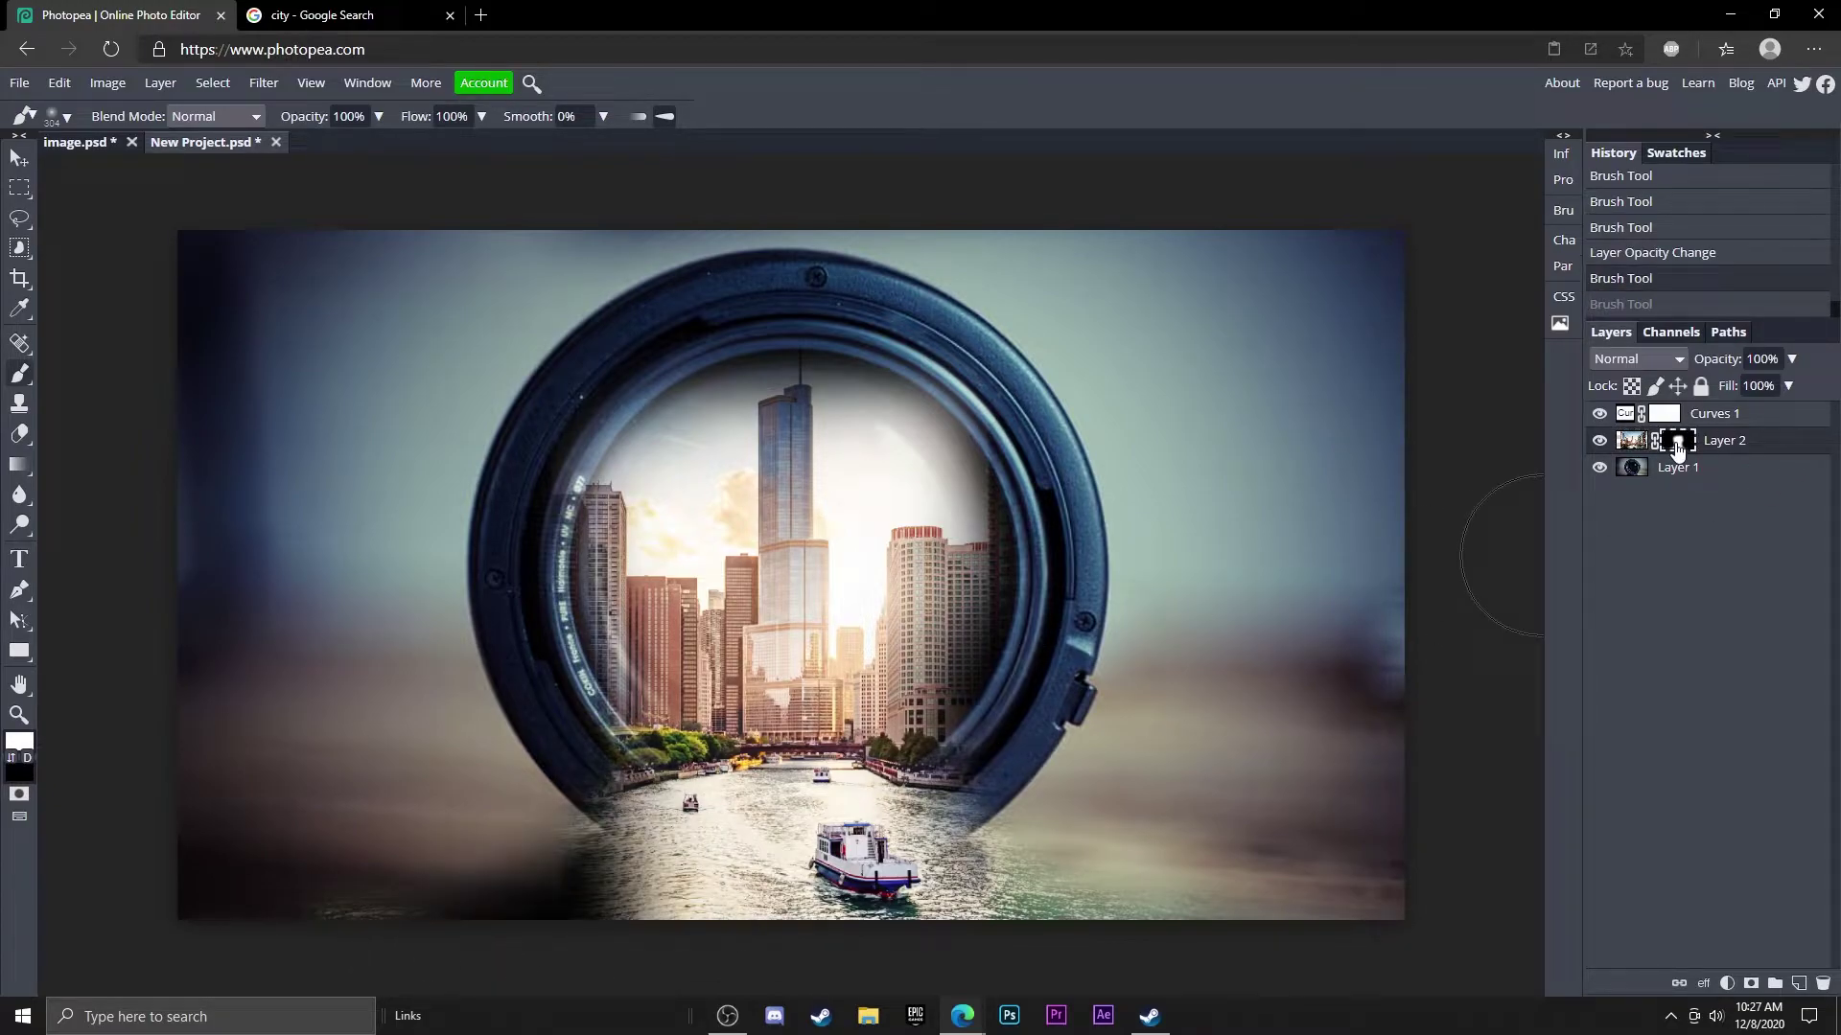
{"action": "key", "text": "ctrl+z"}
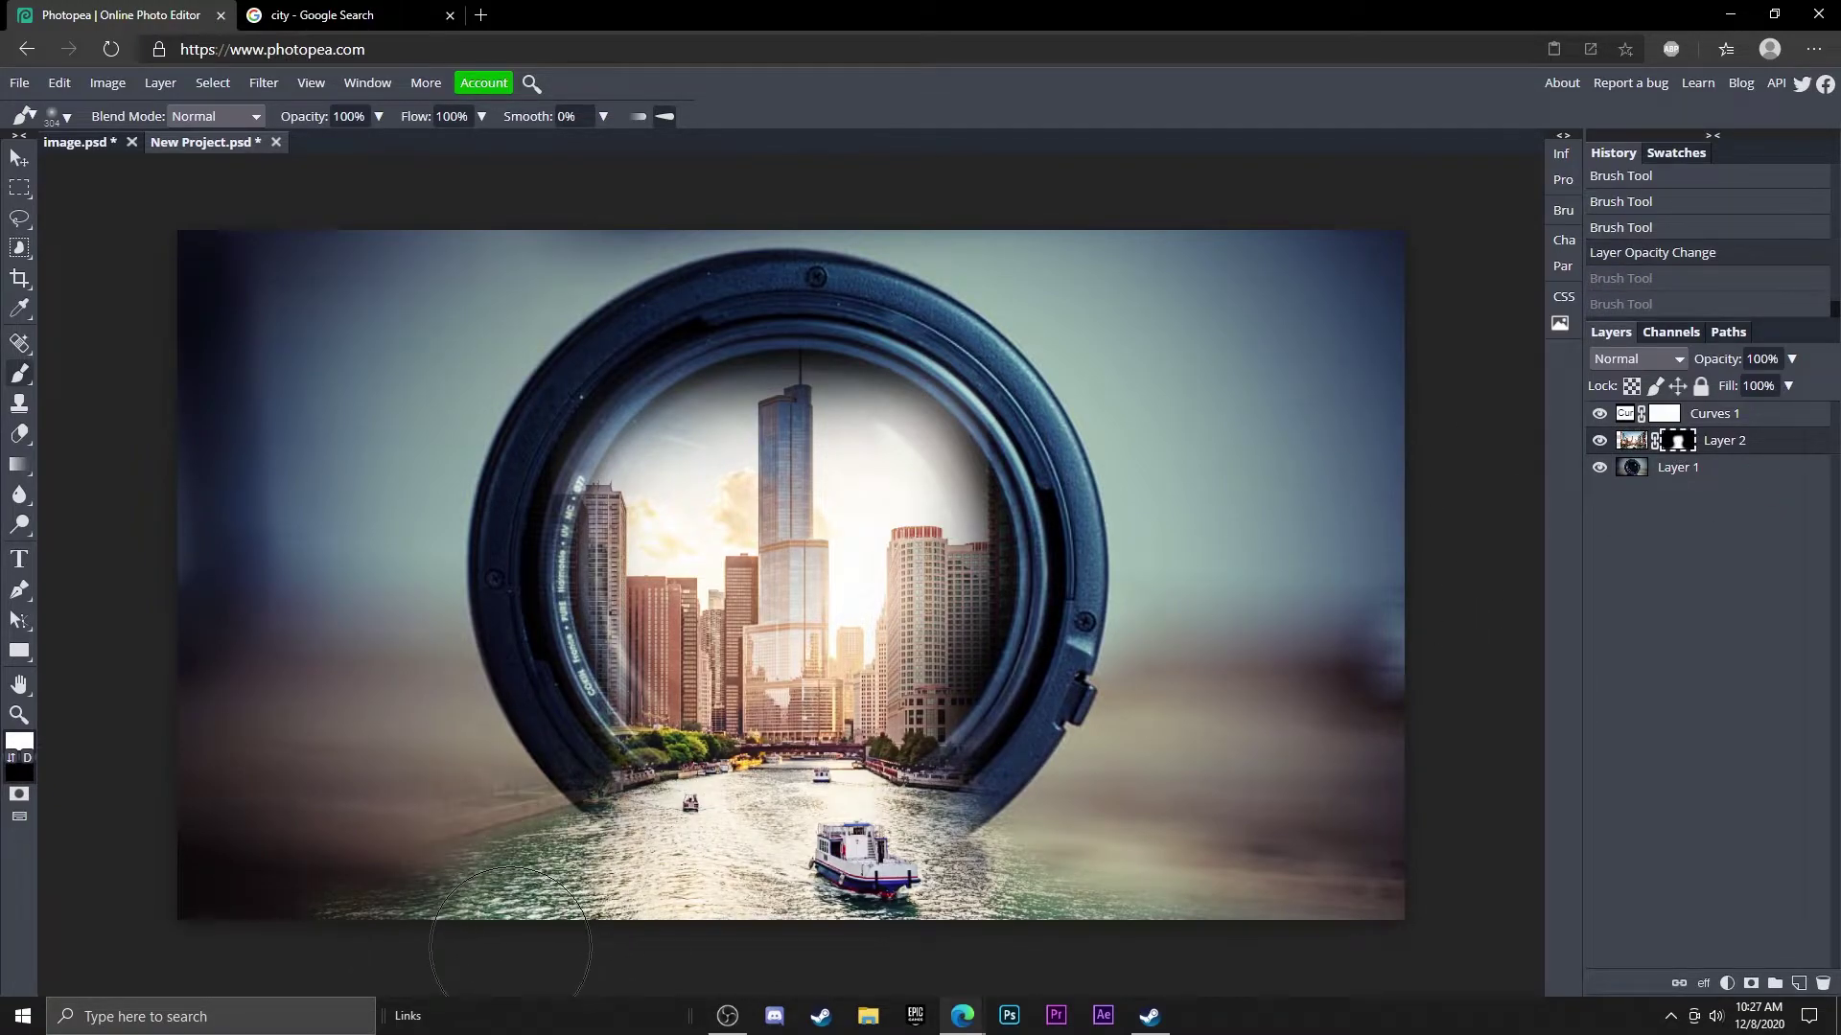
{"action": "left_click_drag", "start_coordinate": [349, 988], "coordinate": [288, 959]}
{"action": "key", "text": "x"}
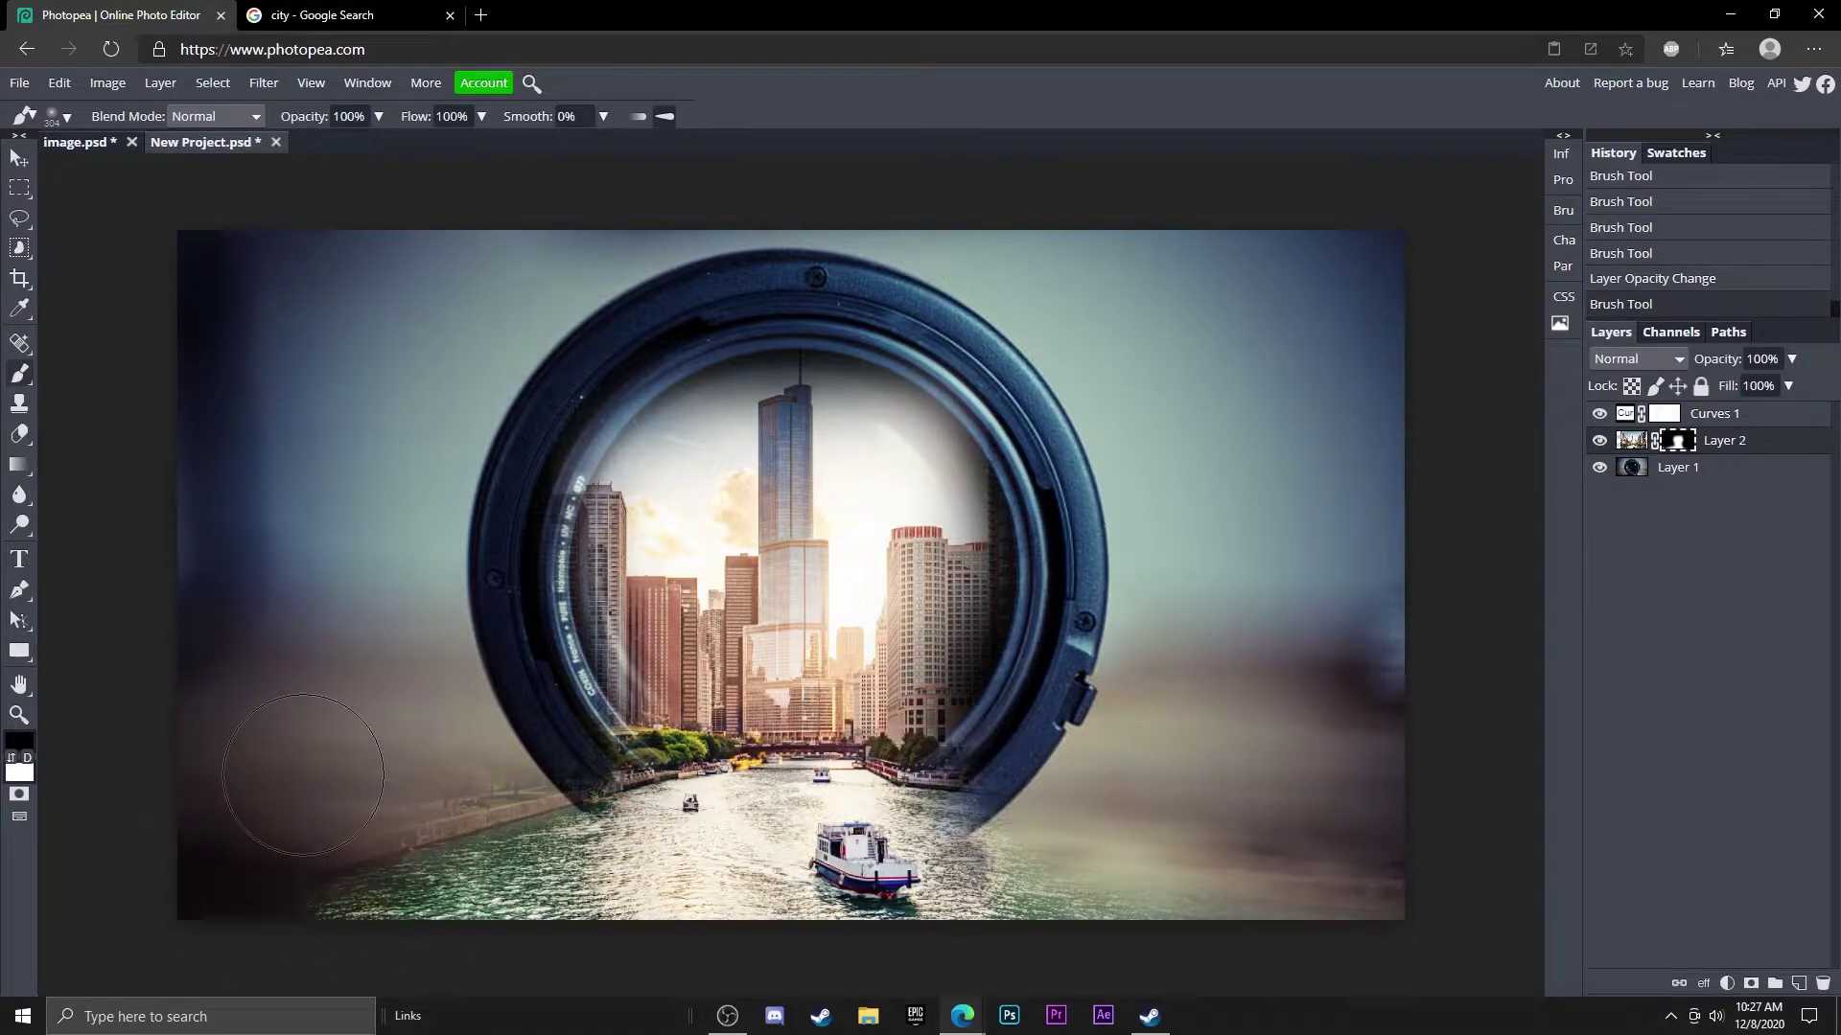
{"action": "mouse_move", "coordinate": [303, 775]}
{"action": "left_mouse_down"}
{"action": "mouse_move", "coordinate": [382, 738]}
{"action": "mouse_move", "coordinate": [489, 719]}
{"action": "left_mouse_up"}
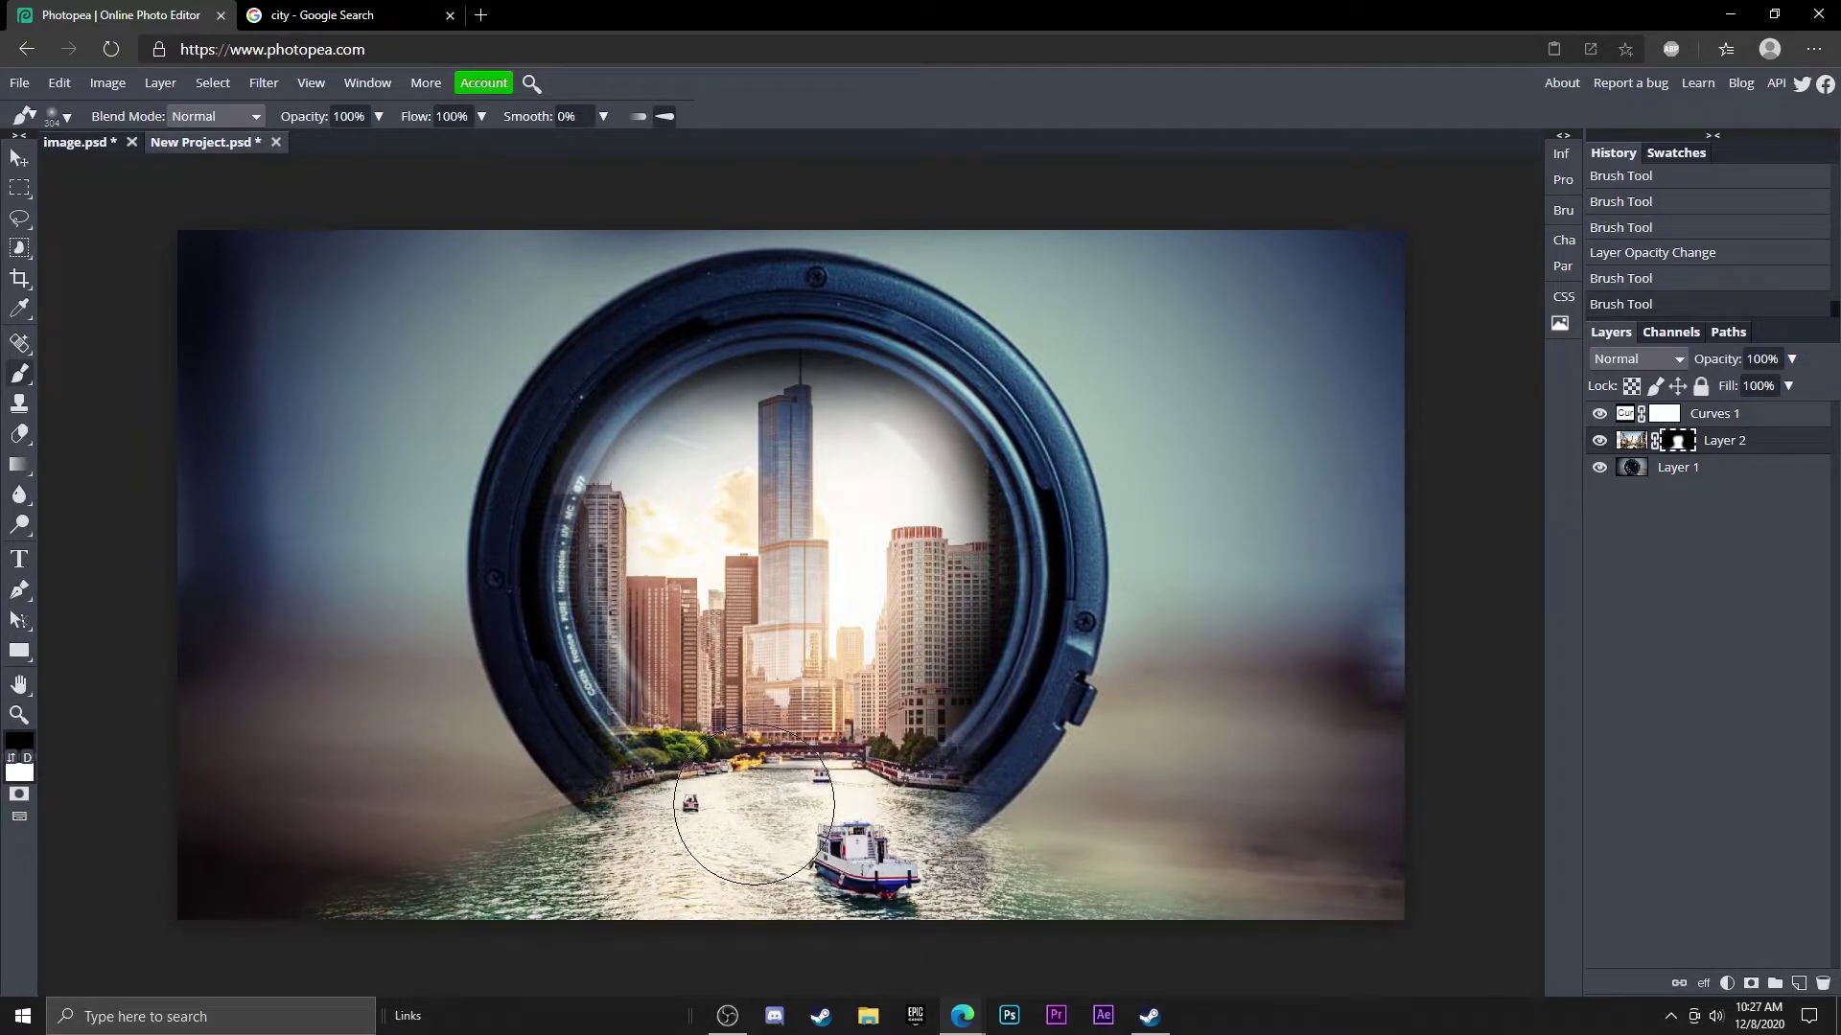
- Touch up the mask along the right side and the top edge of the lens ring
{"action": "mouse_move", "coordinate": [1224, 739]}
{"action": "left_mouse_down"}
{"action": "mouse_move", "coordinate": [1218, 757]}
{"action": "mouse_move", "coordinate": [1365, 811]}
{"action": "left_mouse_up"}
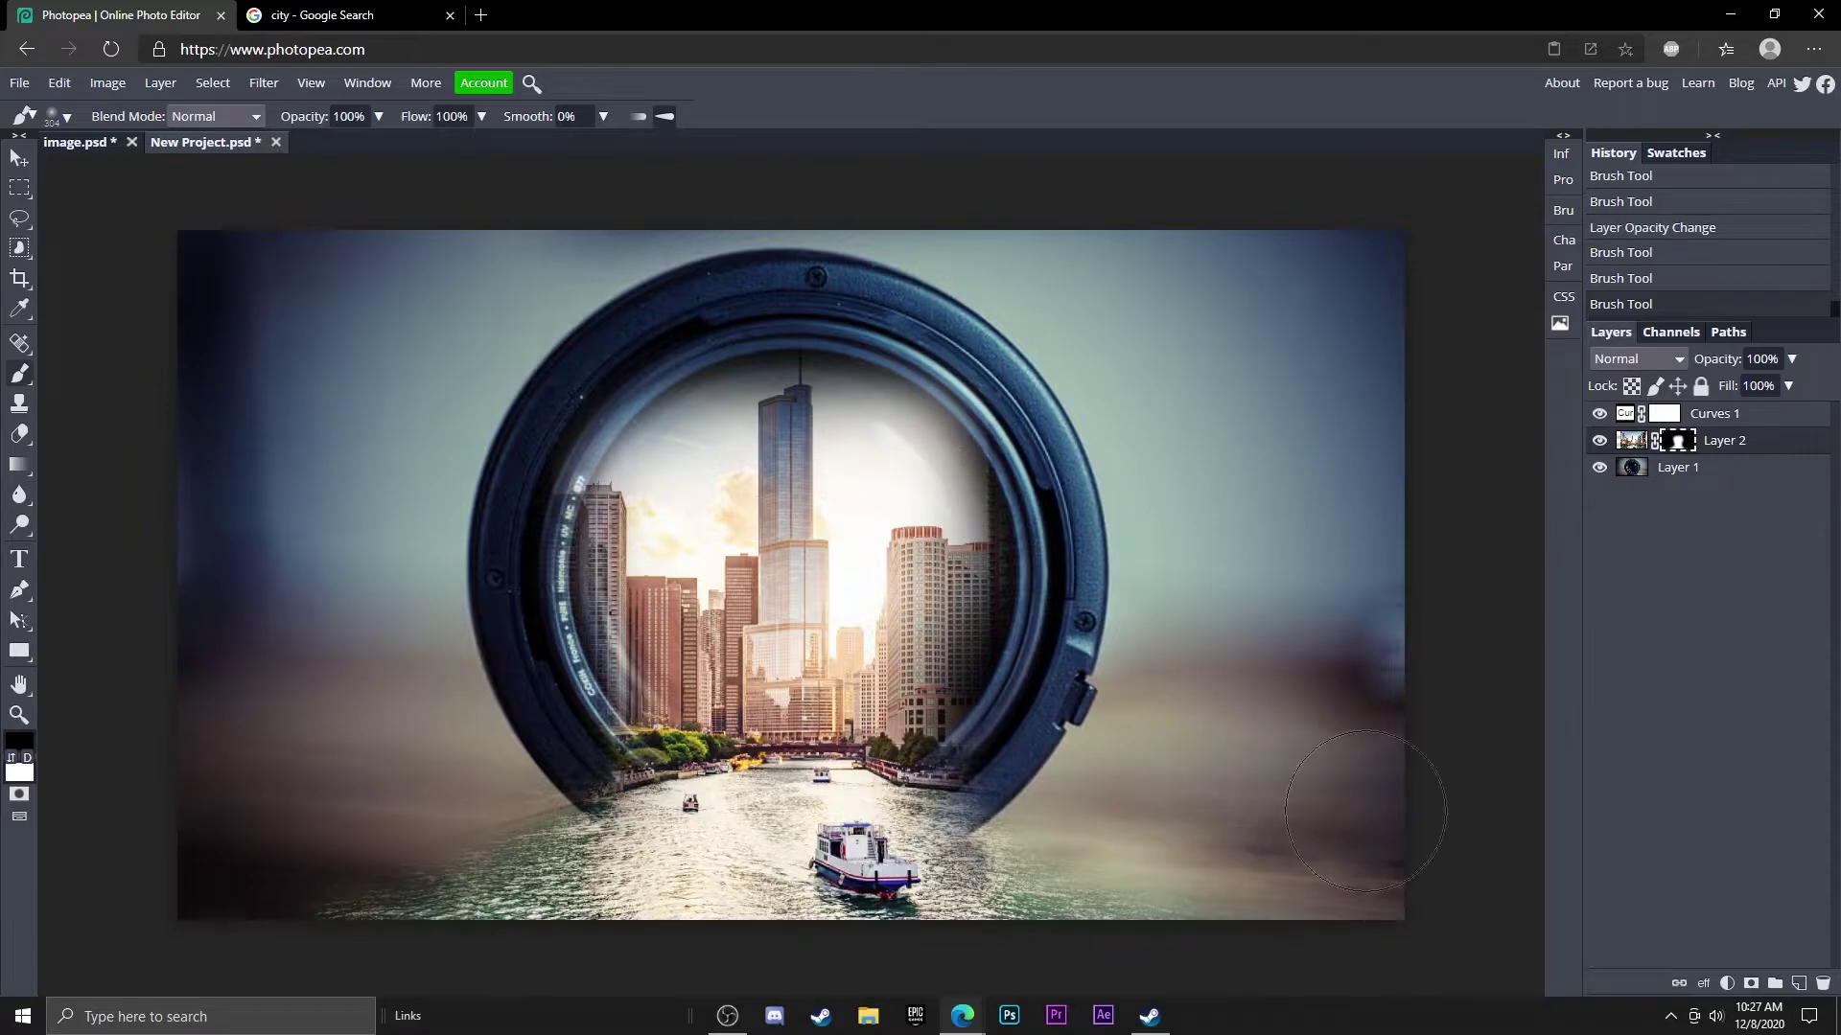
{"action": "key", "text": "x"}
{"action": "mouse_move", "coordinate": [883, 575]}
{"action": "left_mouse_down"}
{"action": "mouse_move", "coordinate": [896, 628]}
{"action": "mouse_move", "coordinate": [906, 493]}
{"action": "mouse_move", "coordinate": [780, 410]}
{"action": "mouse_move", "coordinate": [688, 491]}
{"action": "mouse_move", "coordinate": [604, 652]}
{"action": "mouse_move", "coordinate": [613, 700]}
{"action": "left_mouse_up"}
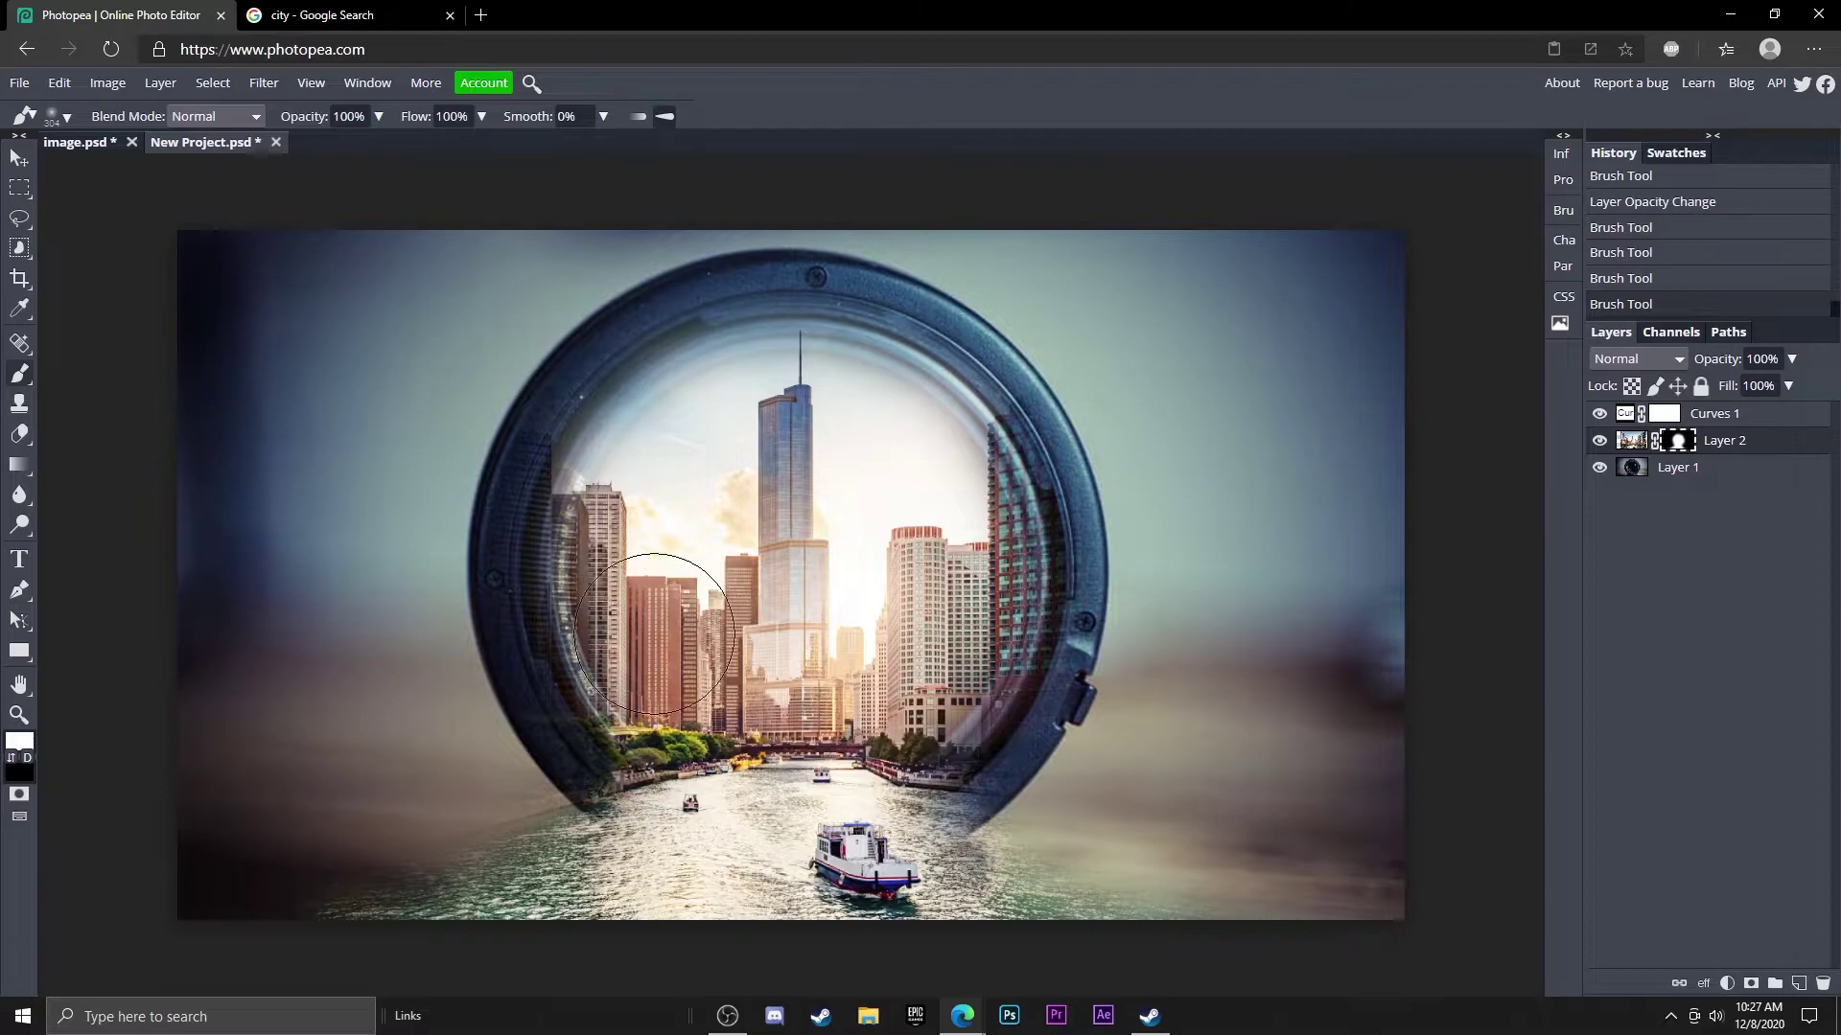
{"action": "key", "text": "x"}
{"action": "mouse_move", "coordinate": [431, 562]}
{"action": "left_mouse_down"}
{"action": "mouse_move", "coordinate": [500, 356]}
{"action": "mouse_move", "coordinate": [568, 287]}
{"action": "mouse_move", "coordinate": [746, 219]}
{"action": "mouse_move", "coordinate": [888, 227]}
{"action": "mouse_move", "coordinate": [1030, 296]}
{"action": "mouse_move", "coordinate": [1107, 353]}
{"action": "mouse_move", "coordinate": [1159, 430]}
{"action": "mouse_move", "coordinate": [1173, 509]}
{"action": "mouse_move", "coordinate": [1154, 675]}
{"action": "mouse_move", "coordinate": [1099, 753]}
{"action": "mouse_move", "coordinate": [1166, 624]}
{"action": "mouse_move", "coordinate": [1144, 509]}
{"action": "mouse_move", "coordinate": [995, 359]}
{"action": "left_mouse_up"}
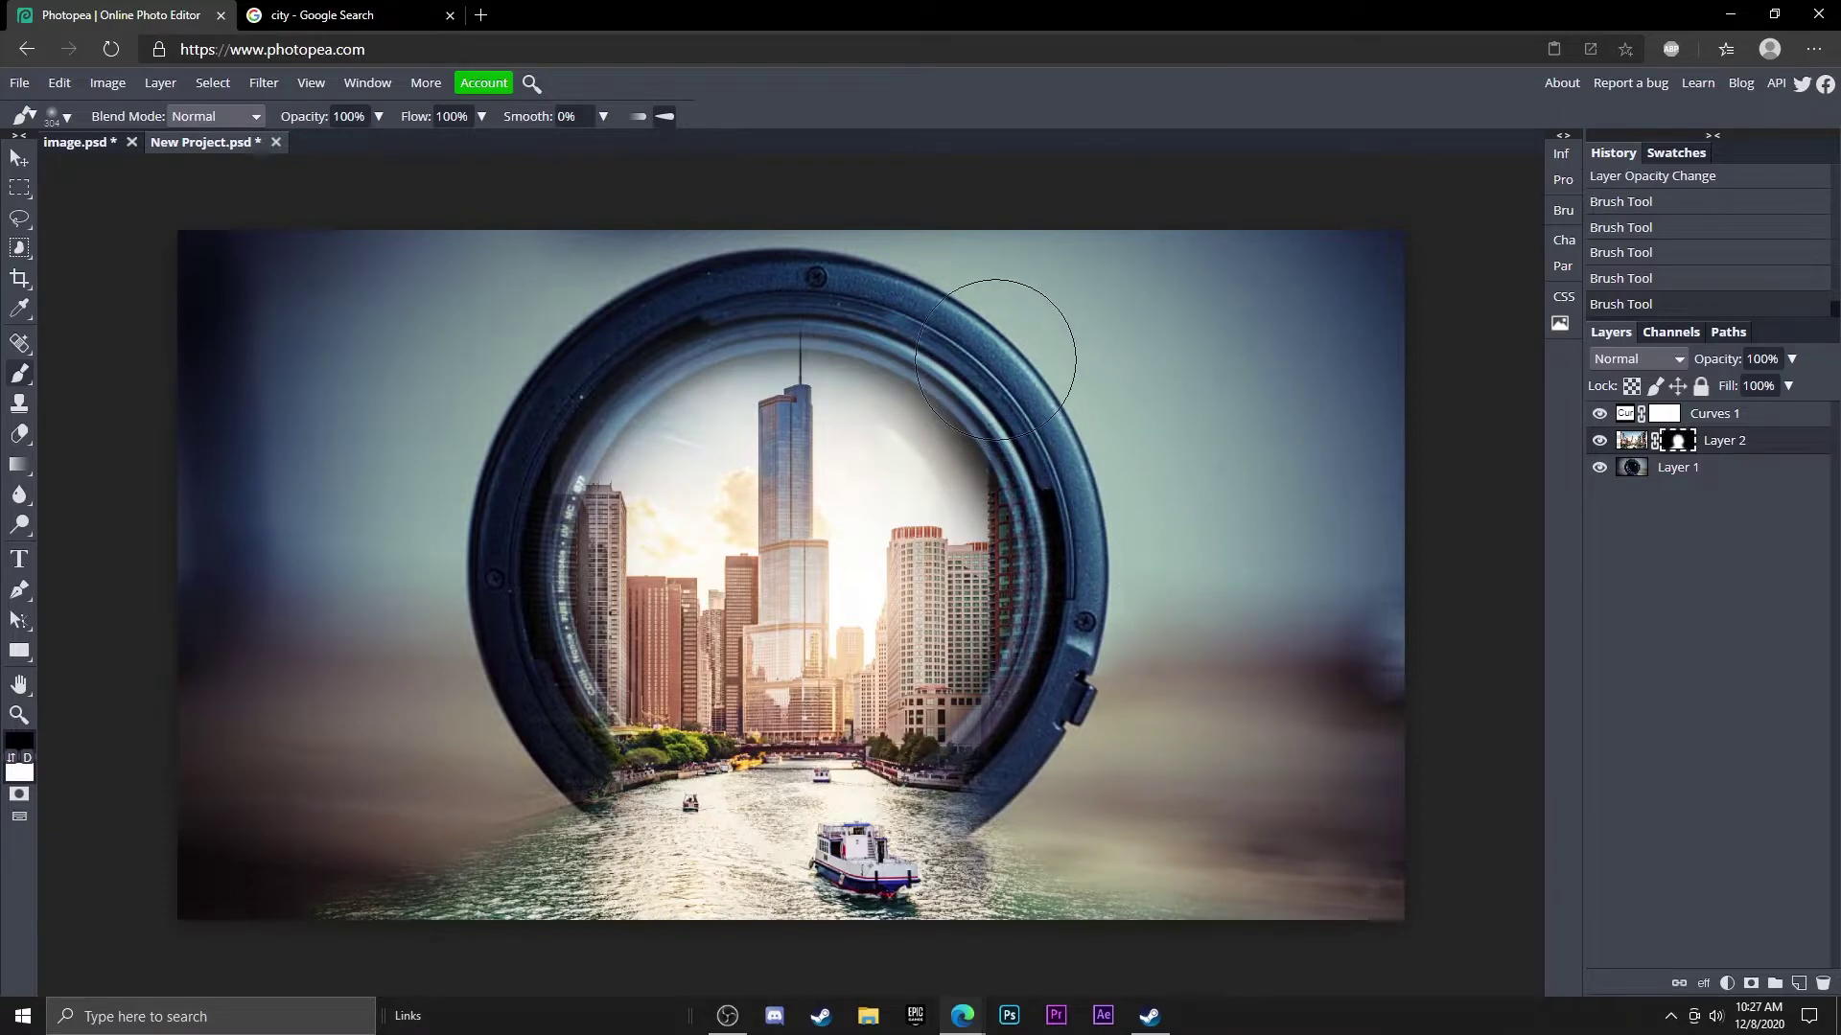
{"action": "key", "text": "ctrl+z"}
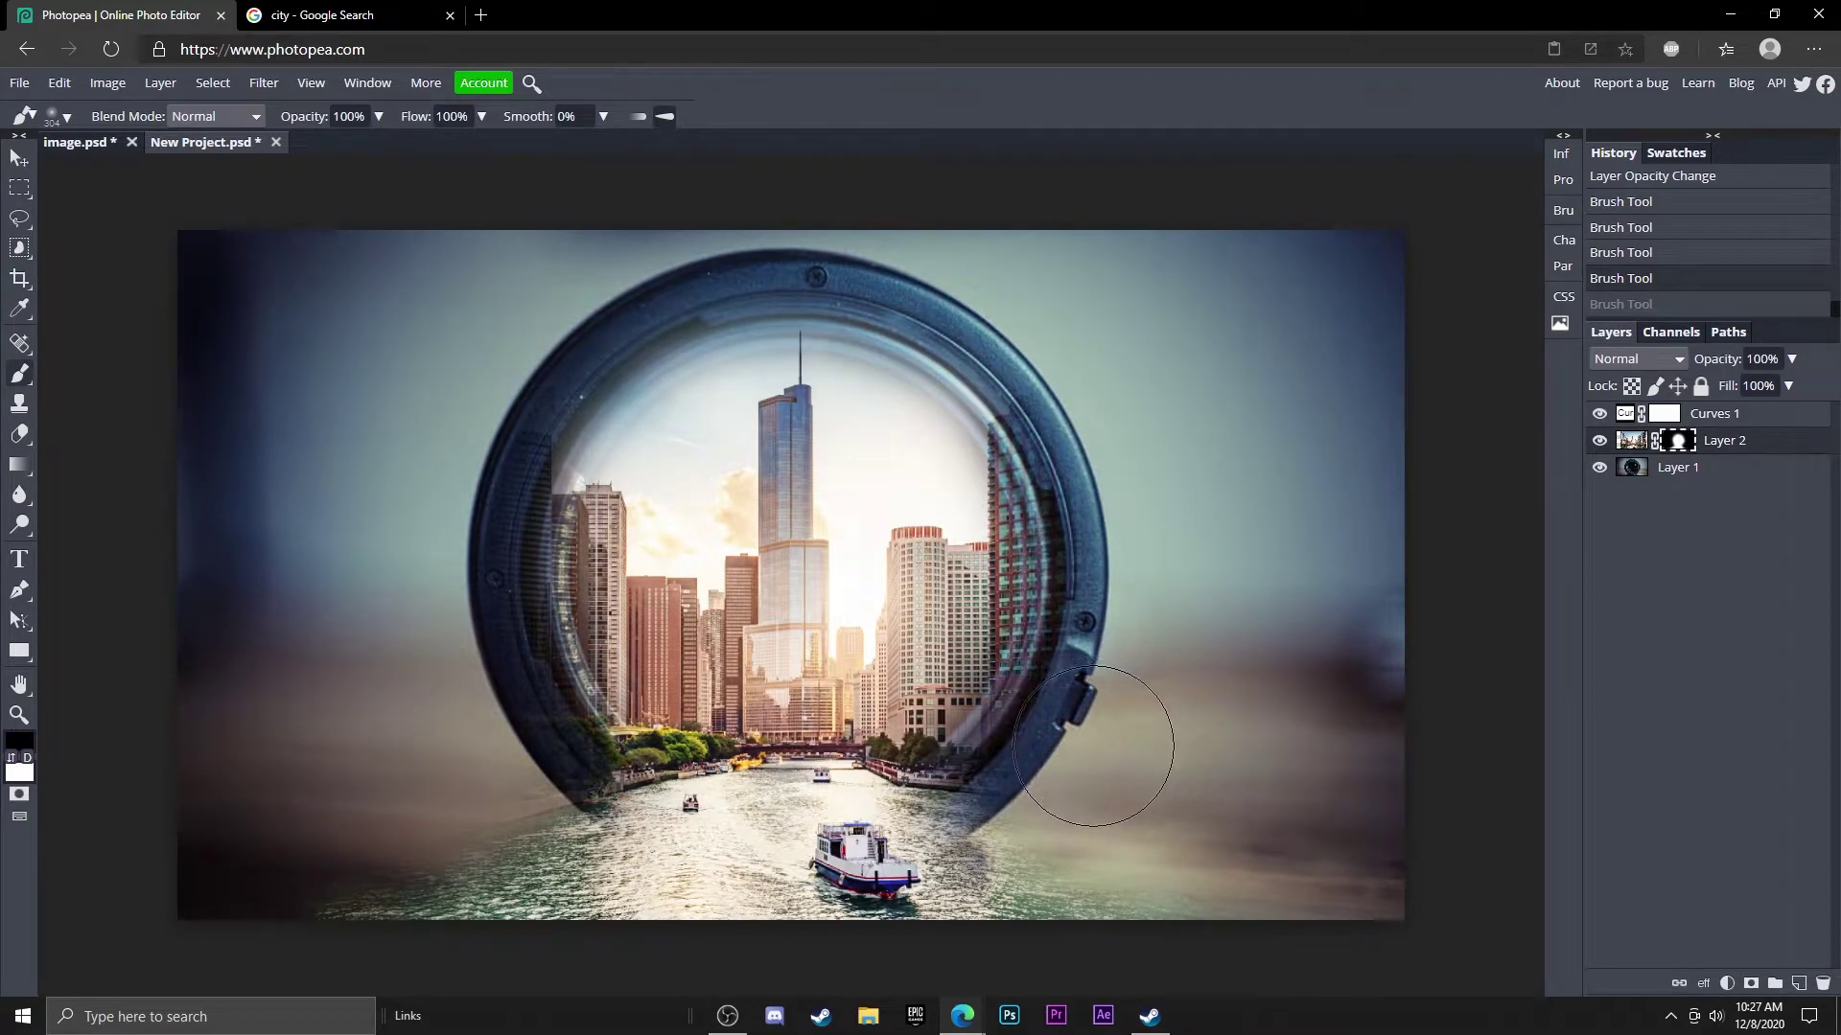
{"action": "mouse_move", "coordinate": [1163, 583]}
{"action": "left_mouse_down"}
{"action": "mouse_move", "coordinate": [1118, 378]}
{"action": "mouse_move", "coordinate": [1017, 287]}
{"action": "mouse_move", "coordinate": [796, 287]}
{"action": "mouse_move", "coordinate": [520, 352]}
{"action": "mouse_move", "coordinate": [561, 614]}
{"action": "left_mouse_up"}
{"action": "key", "text": "x"}
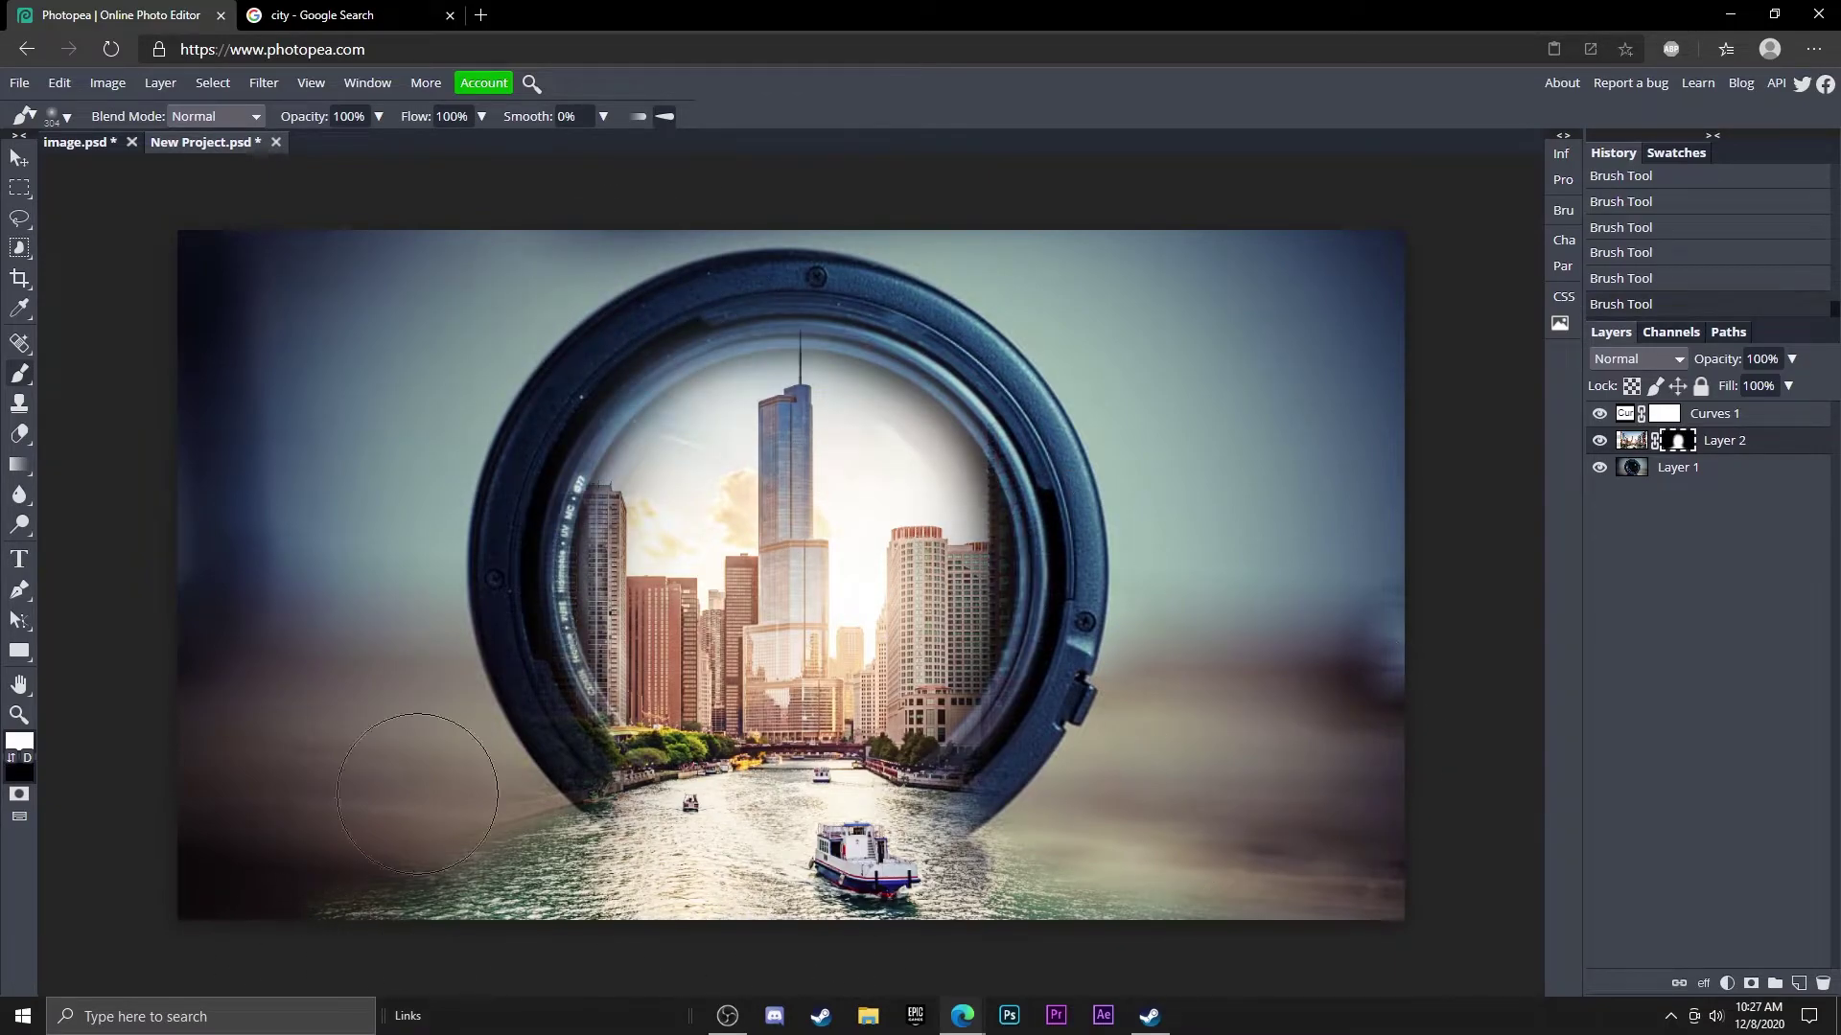
- Shrink the brush to 88 to refine the ring's lower-left mask edge, then enlarge it to 262
{"action": "right_click", "coordinate": [560, 788], "text": "alt"}
{"action": "mouse_move", "coordinate": [559, 788]}
{"action": "left_mouse_down"}
{"action": "mouse_move", "coordinate": [405, 845]}
{"action": "mouse_move", "coordinate": [518, 789]}
{"action": "left_mouse_up"}
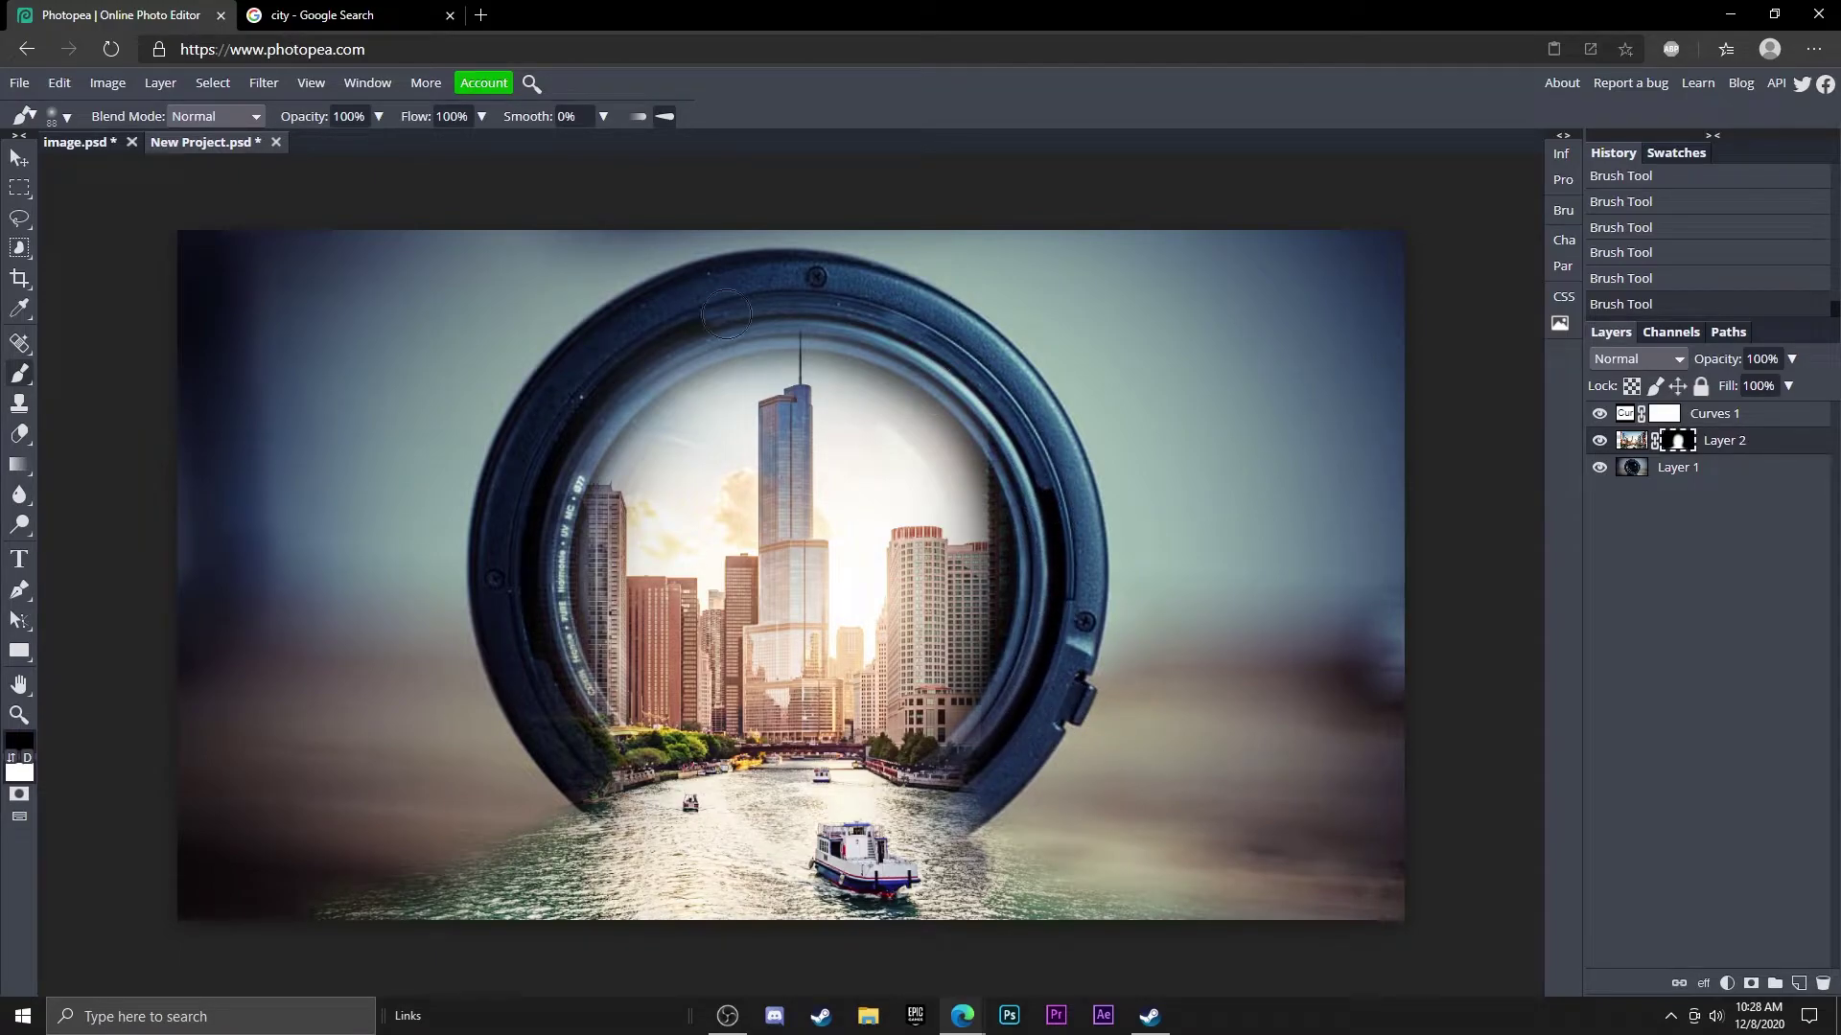
{"action": "key", "text": "bracketright"}
{"action": "key", "text": "bracketright"}
{"action": "key", "text": "bracketright"}
{"action": "key", "text": "bracketright"}
{"action": "key", "text": "bracketright"}
{"action": "key", "text": "bracketright"}
{"action": "key", "text": "bracketright"}
{"action": "key", "text": "bracketright"}
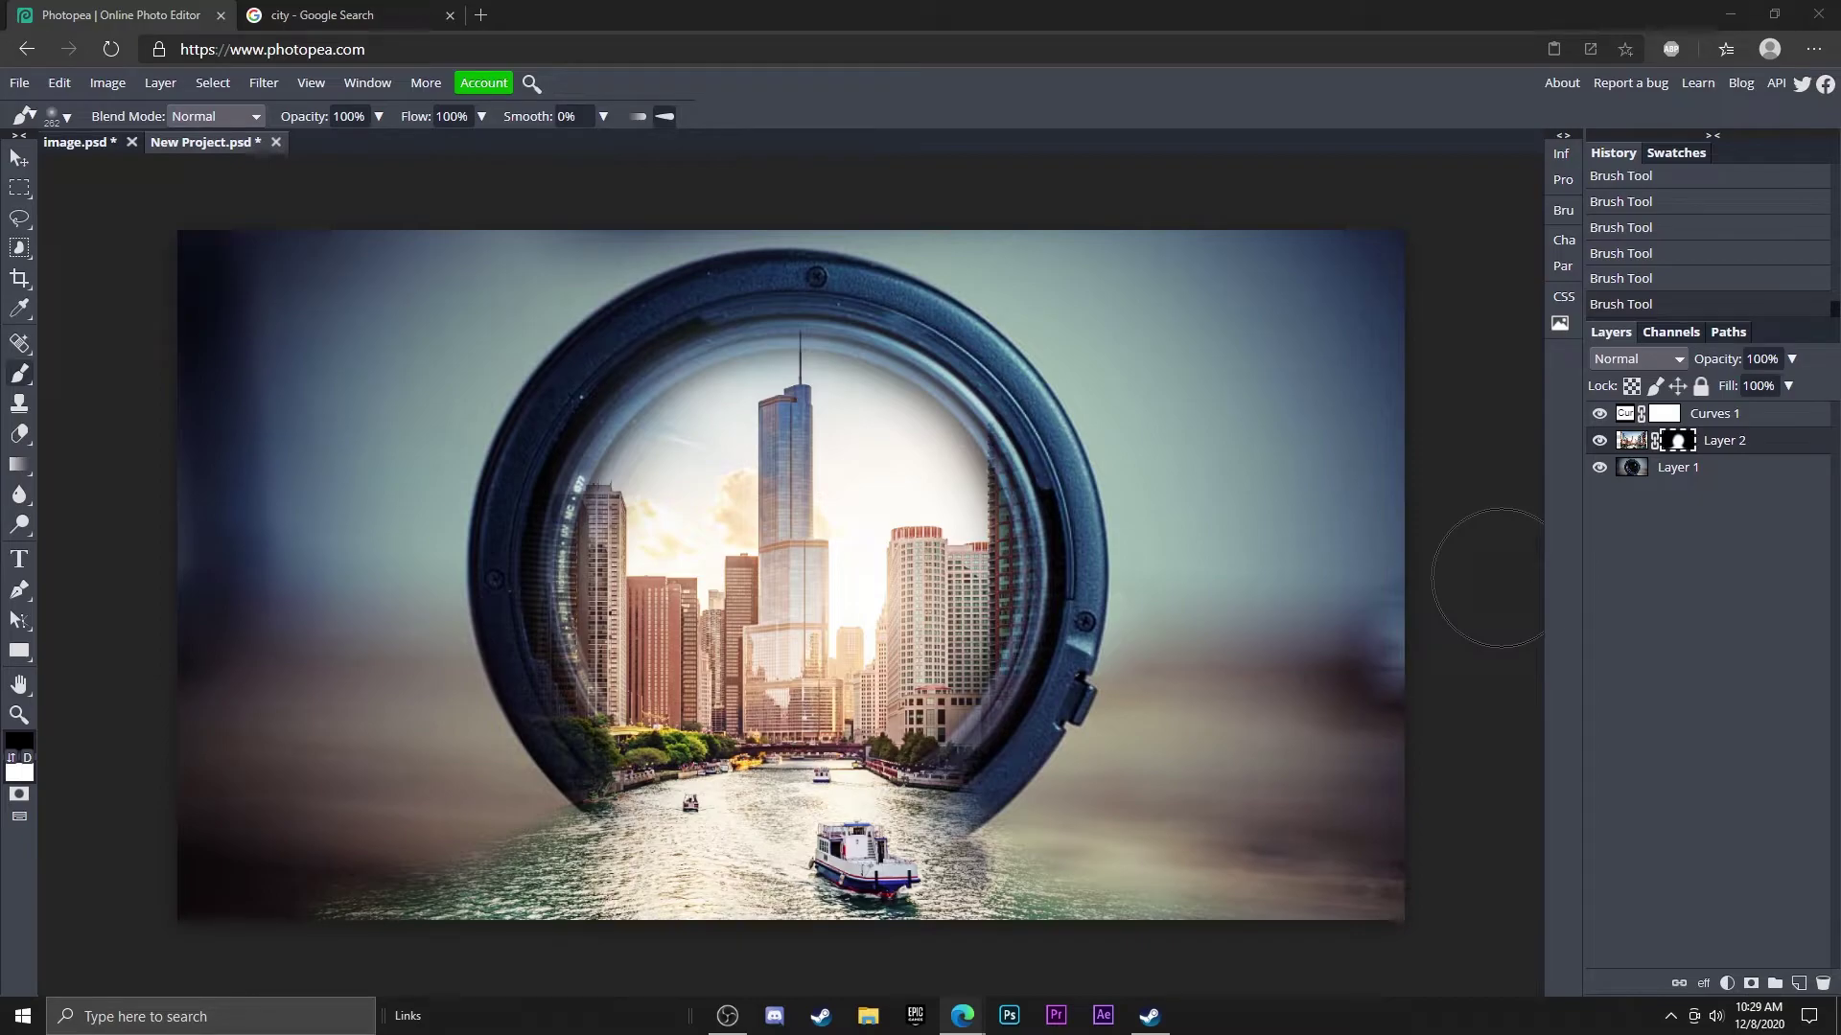
- Paste the light flare as Layer 3 and move it to the lens ring's upper right
{"action": "left_click", "coordinate": [21, 154]}
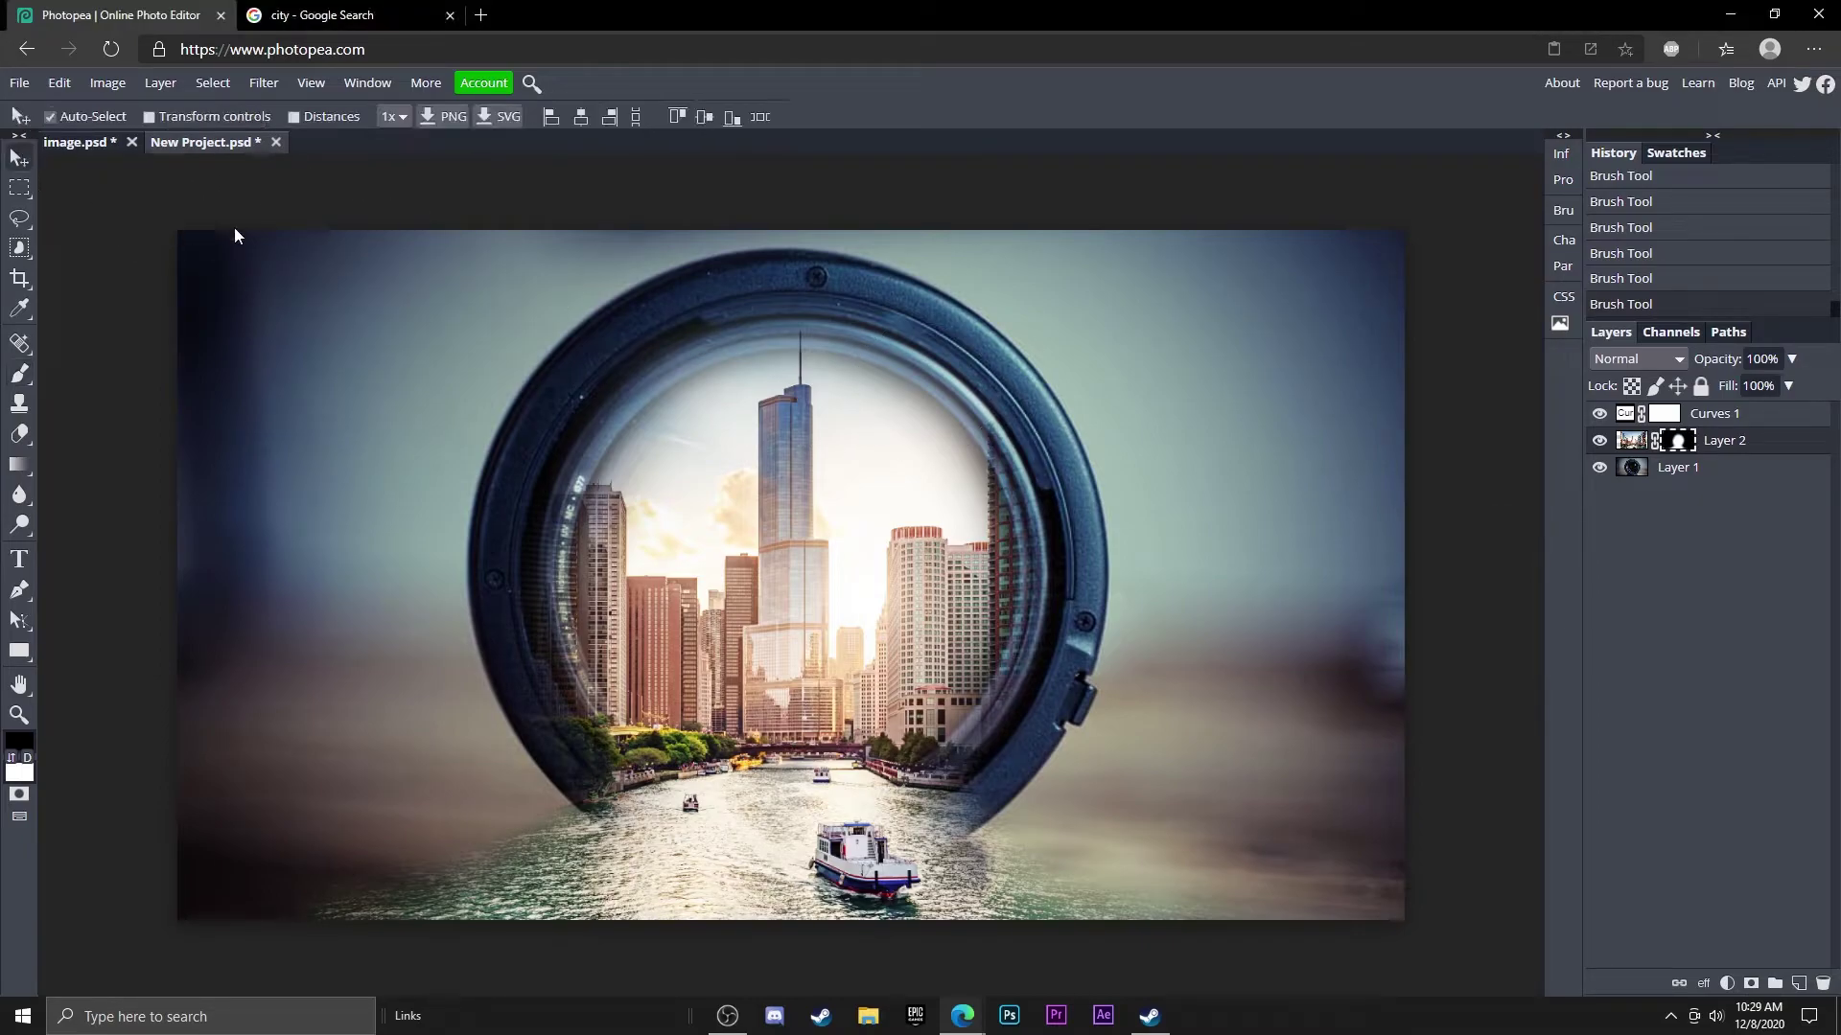
{"action": "key", "text": "ctrl+v"}
{"action": "left_click_drag", "start_coordinate": [381, 468], "coordinate": [676, 395]}
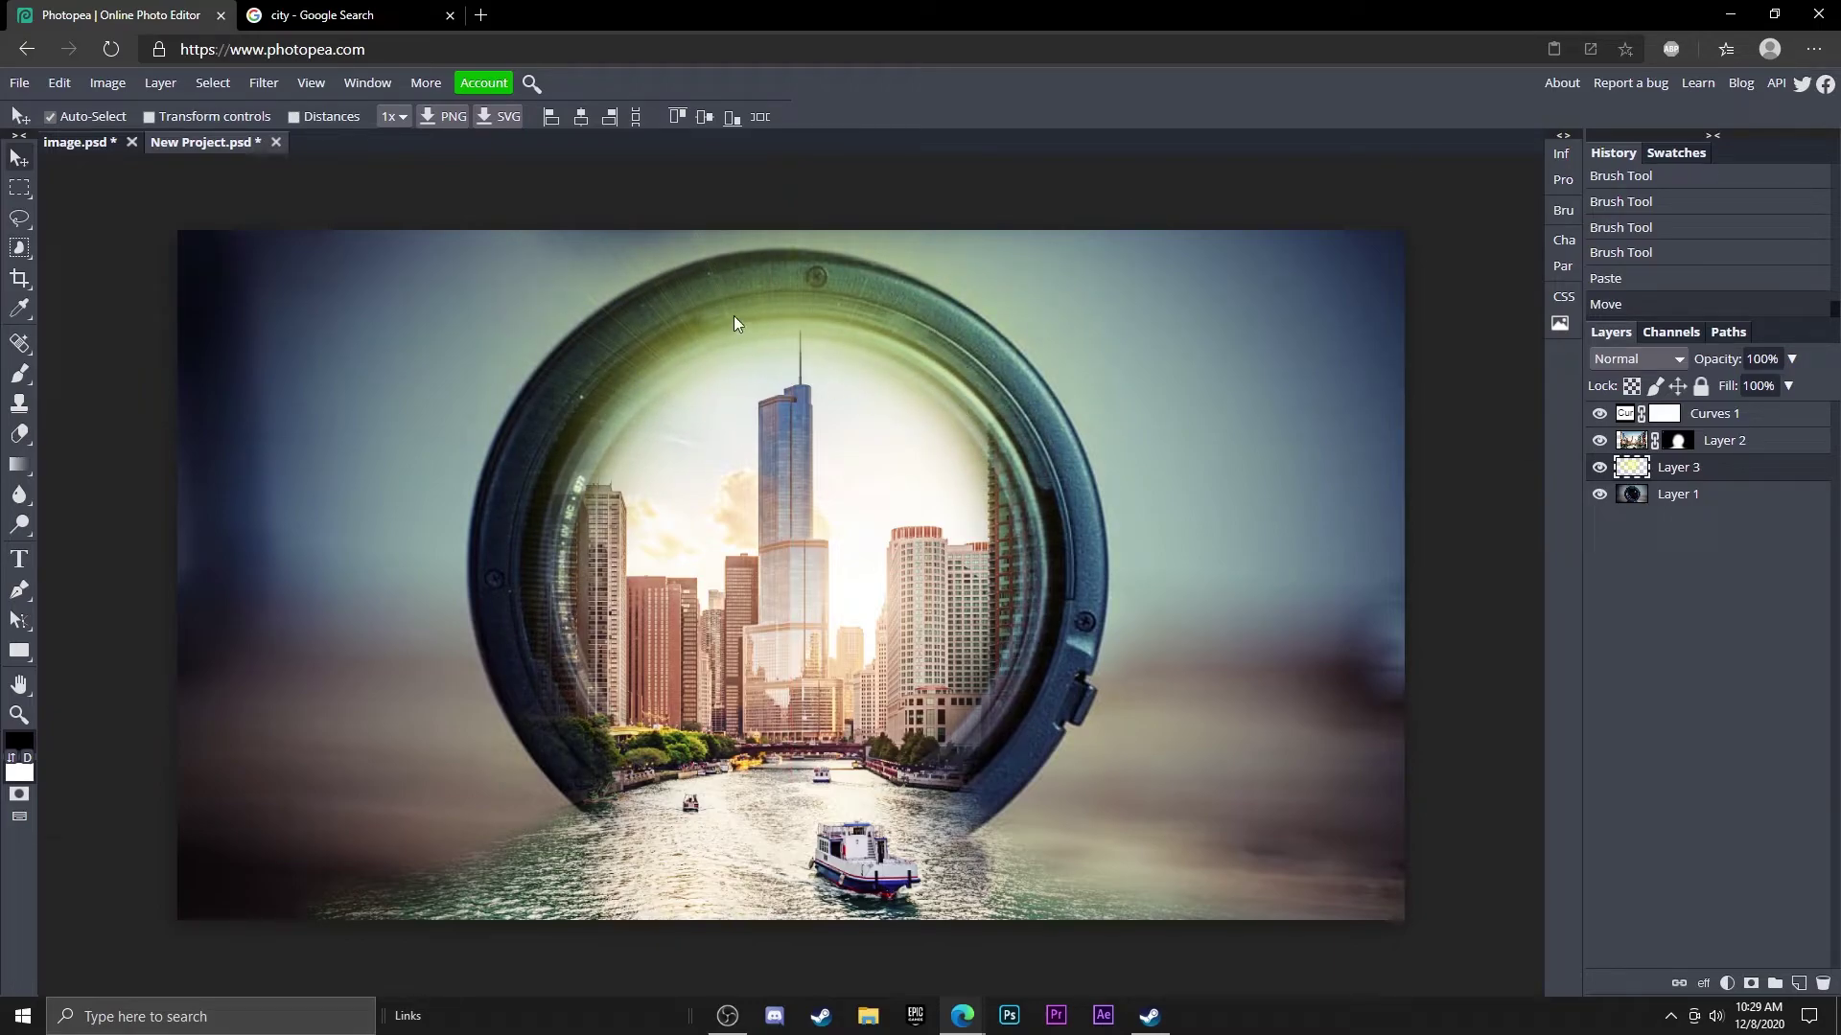
- Shift the flare's hue to -27 with a Hue/Saturation adjustment
{"action": "left_click", "coordinate": [109, 86]}
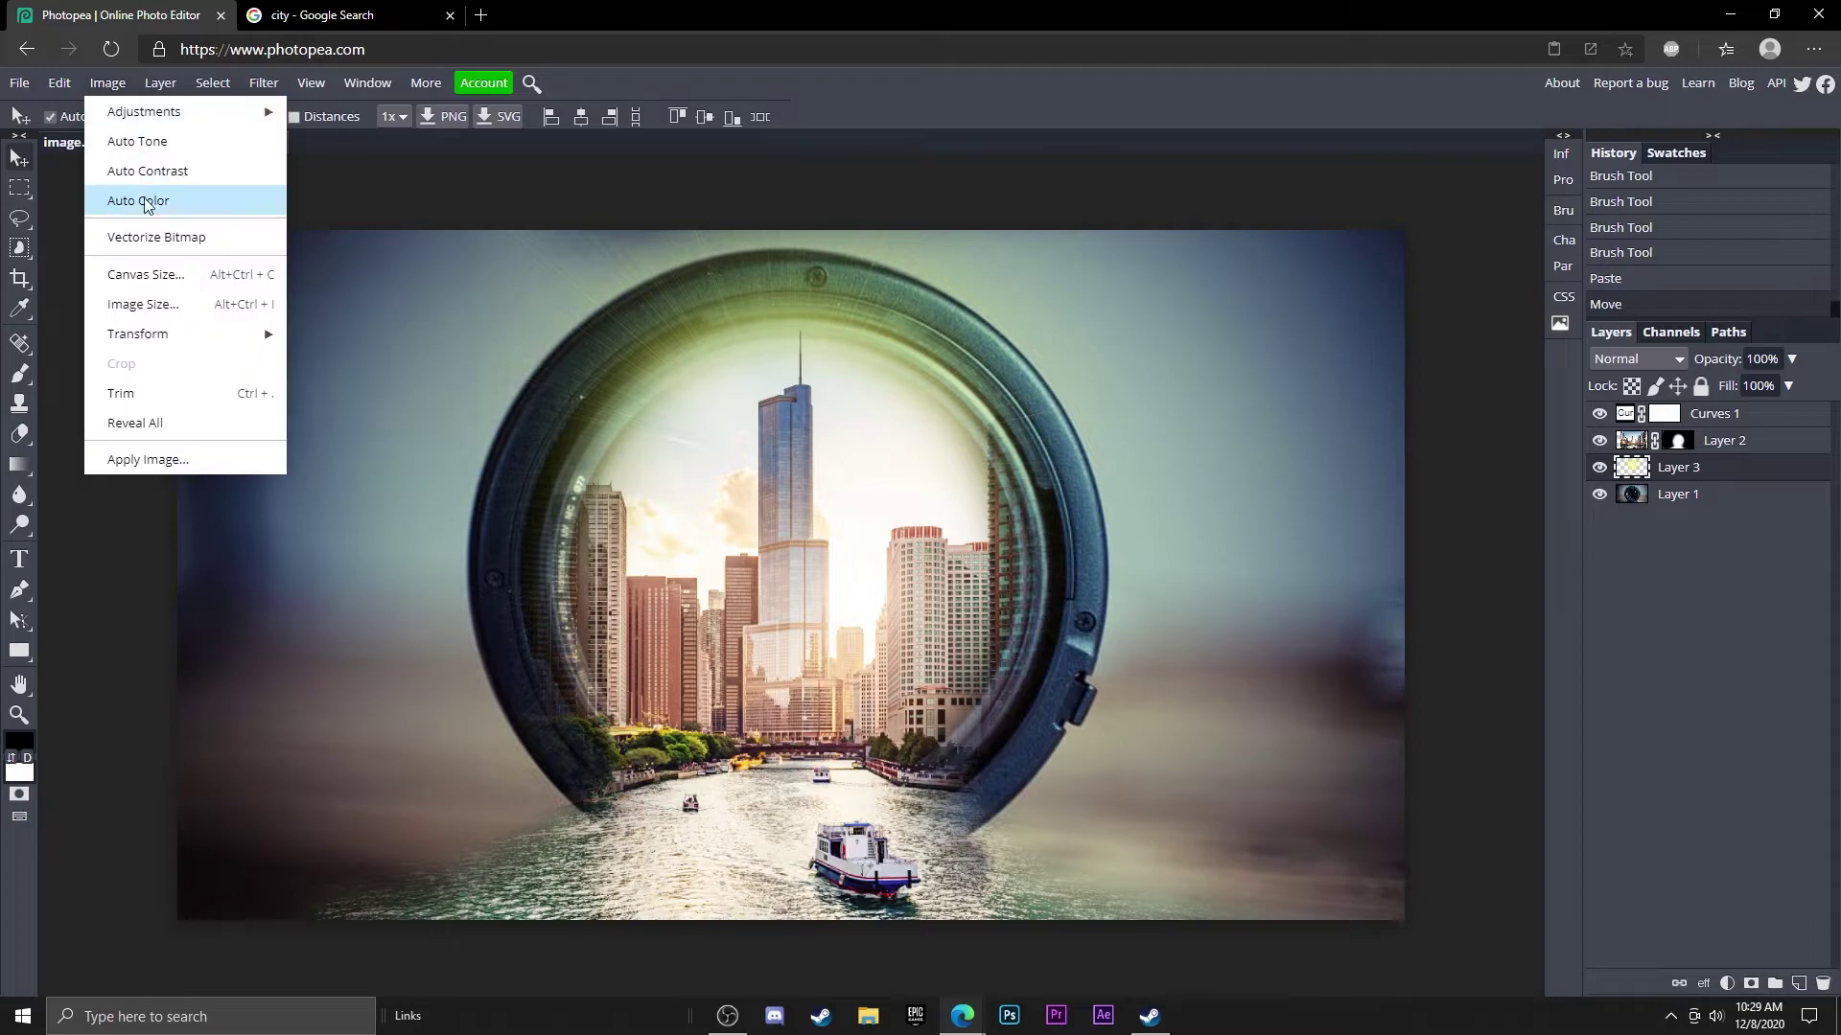
{"action": "mouse_move", "coordinate": [192, 111]}
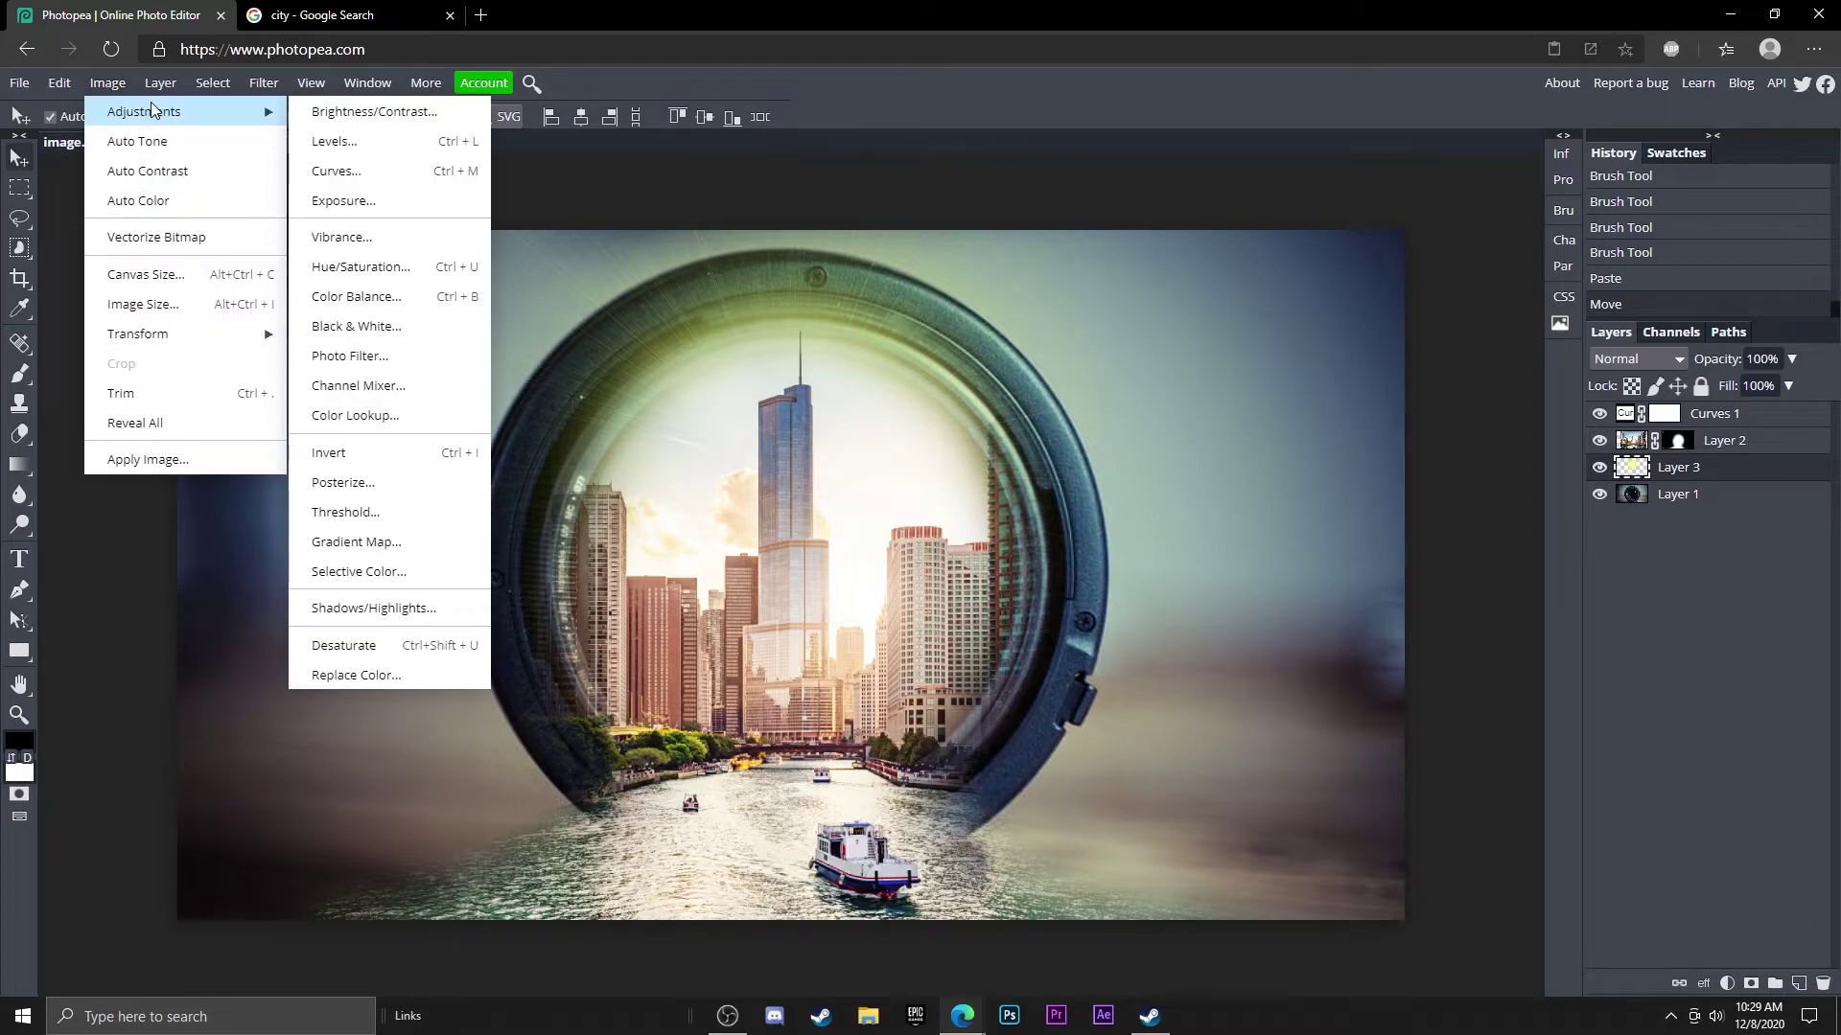
{"action": "left_click", "coordinate": [372, 272]}
{"action": "left_click_drag", "start_coordinate": [300, 320], "coordinate": [280, 324]}
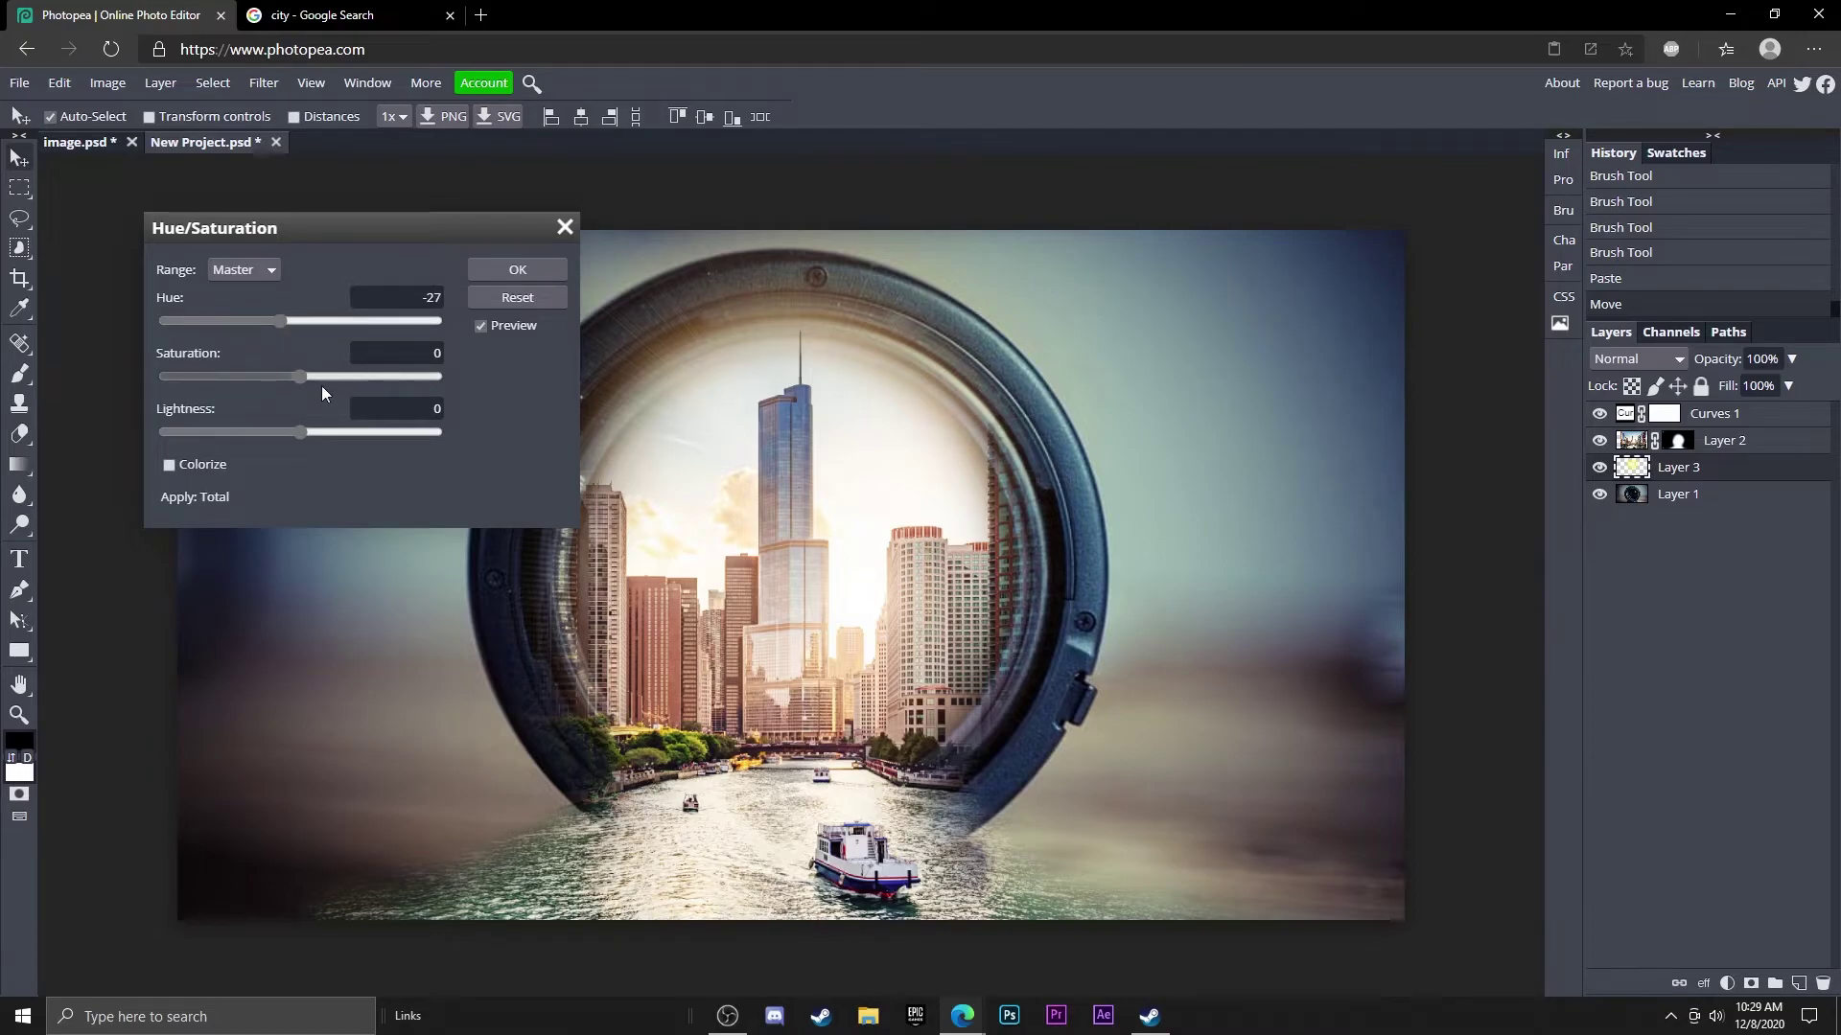
{"action": "left_click", "coordinate": [548, 272]}
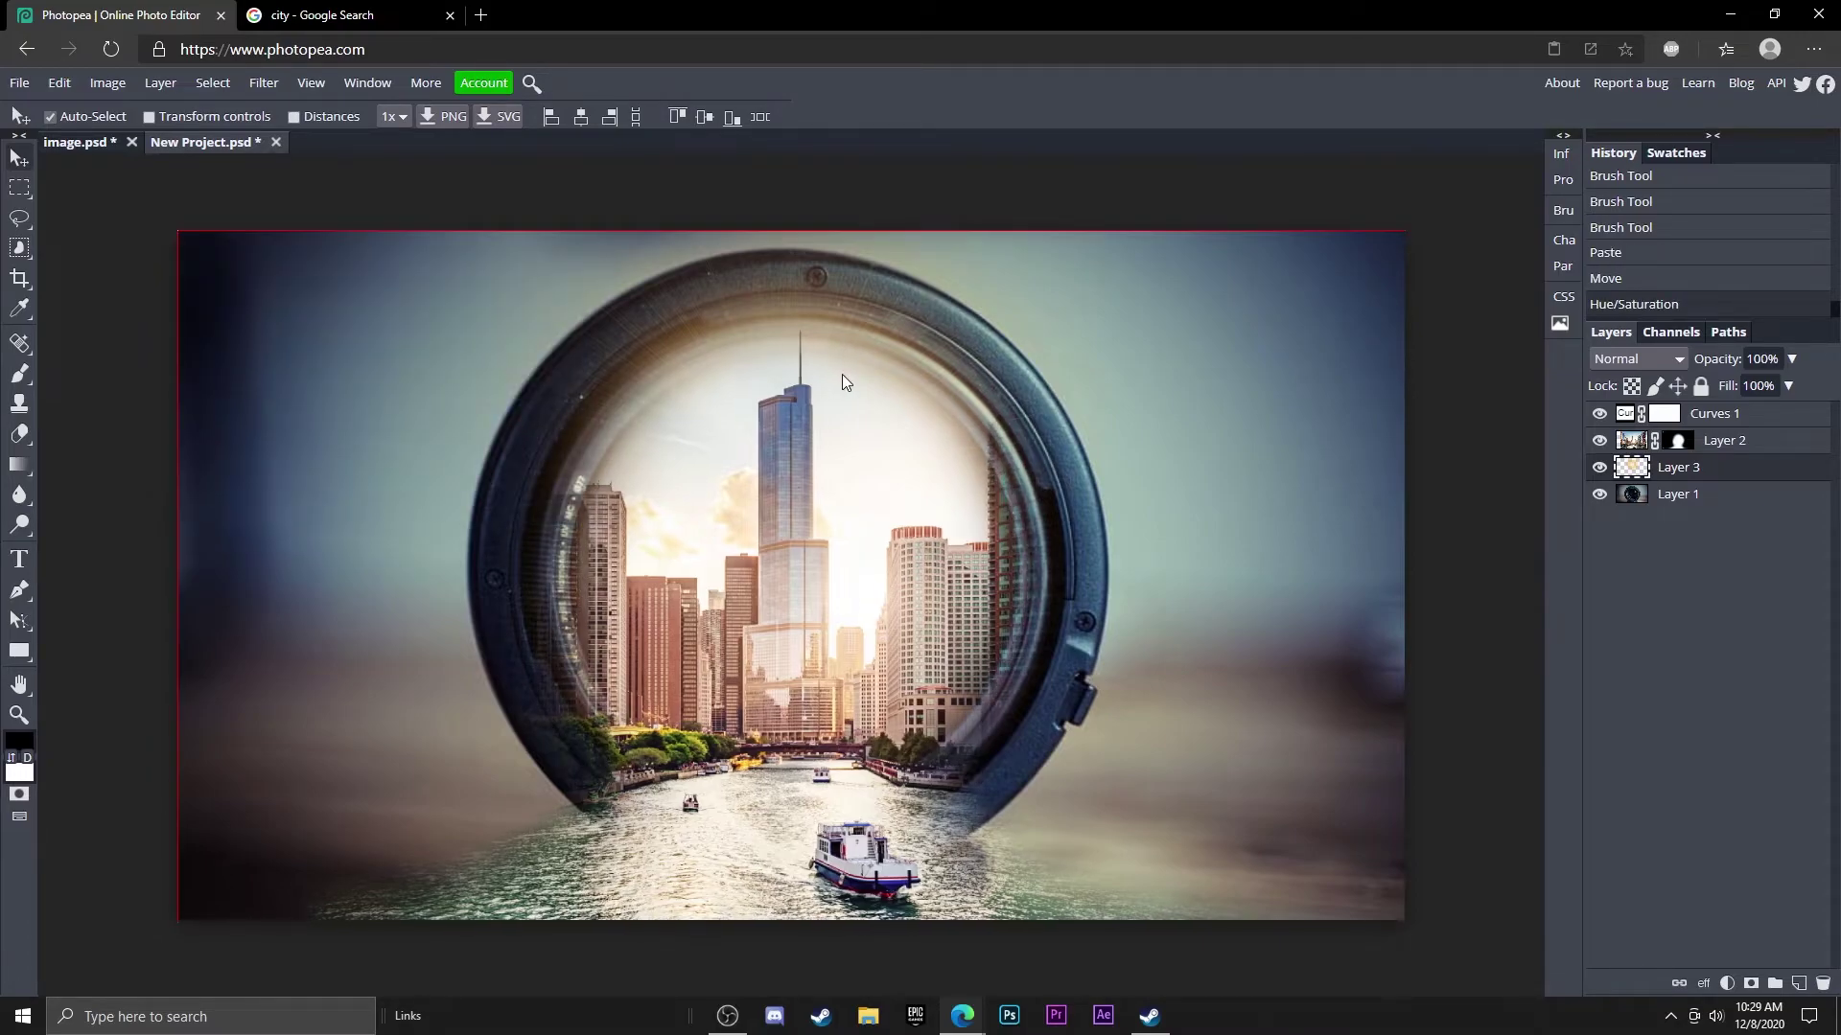
{"action": "key", "text": "ctrl+z"}
{"action": "key", "text": "ctrl+shift+z"}
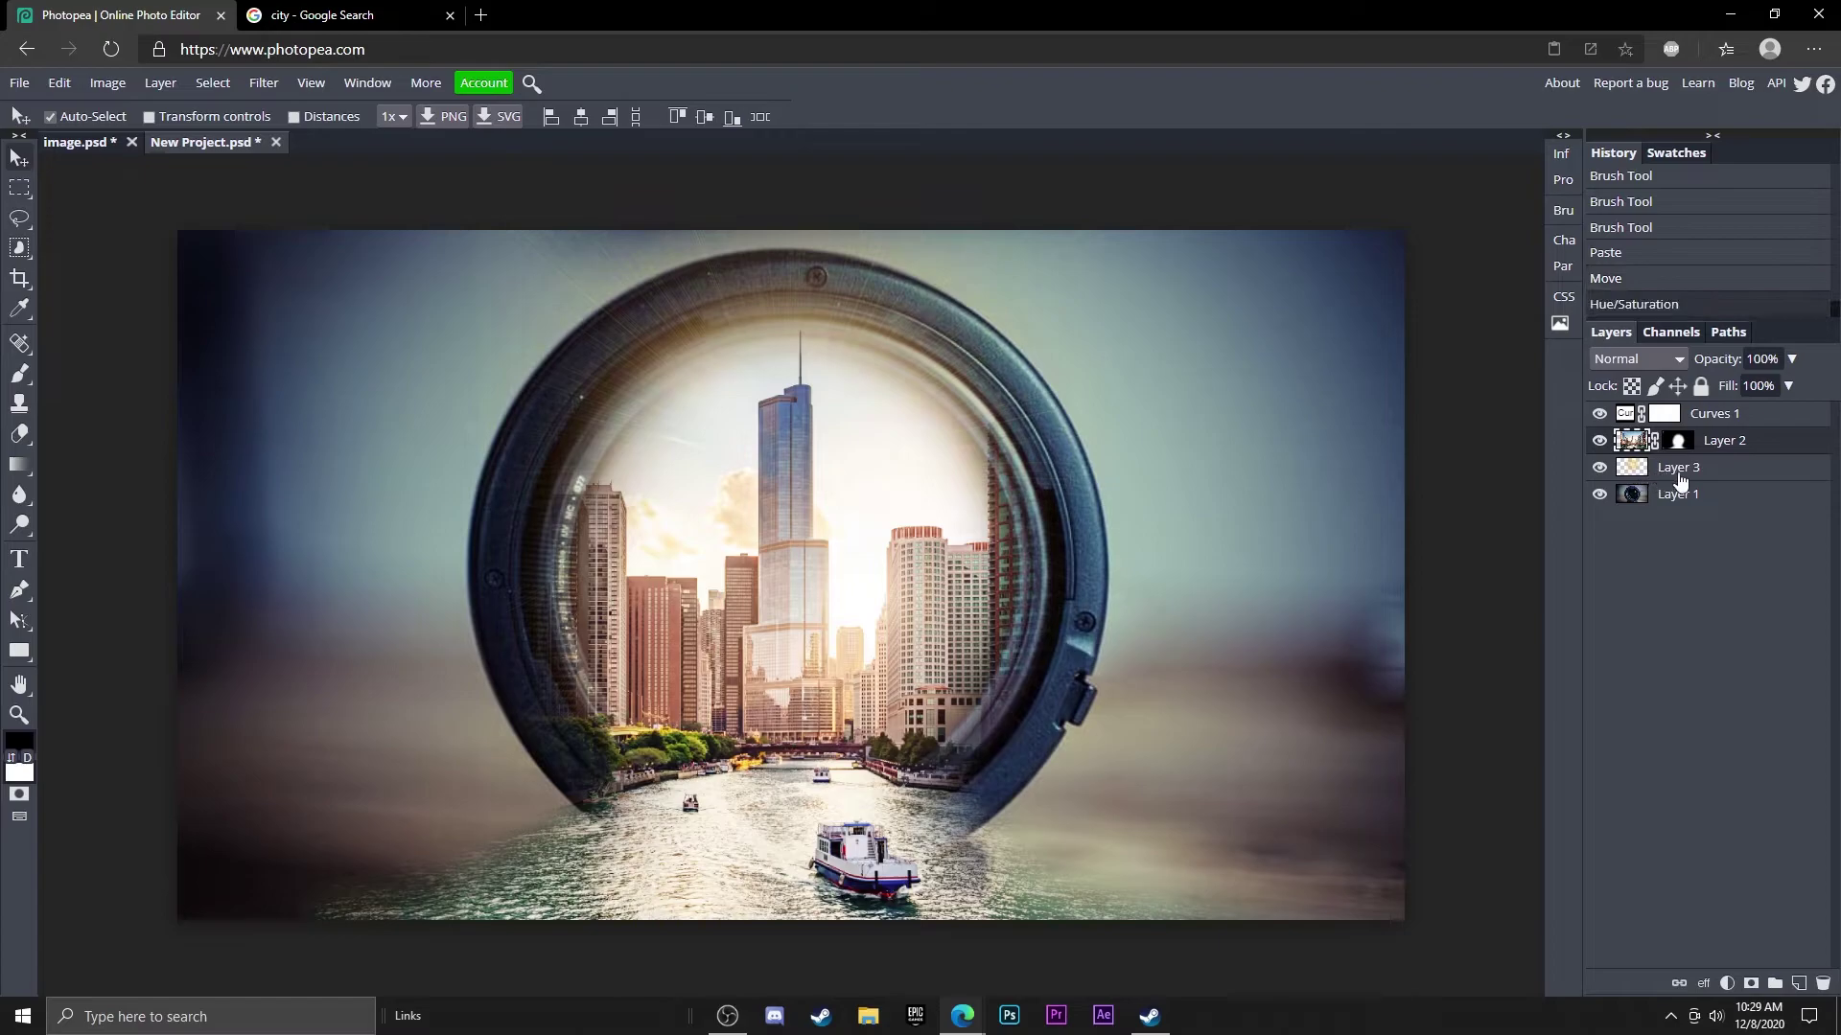
{"action": "left_click", "coordinate": [1696, 496]}
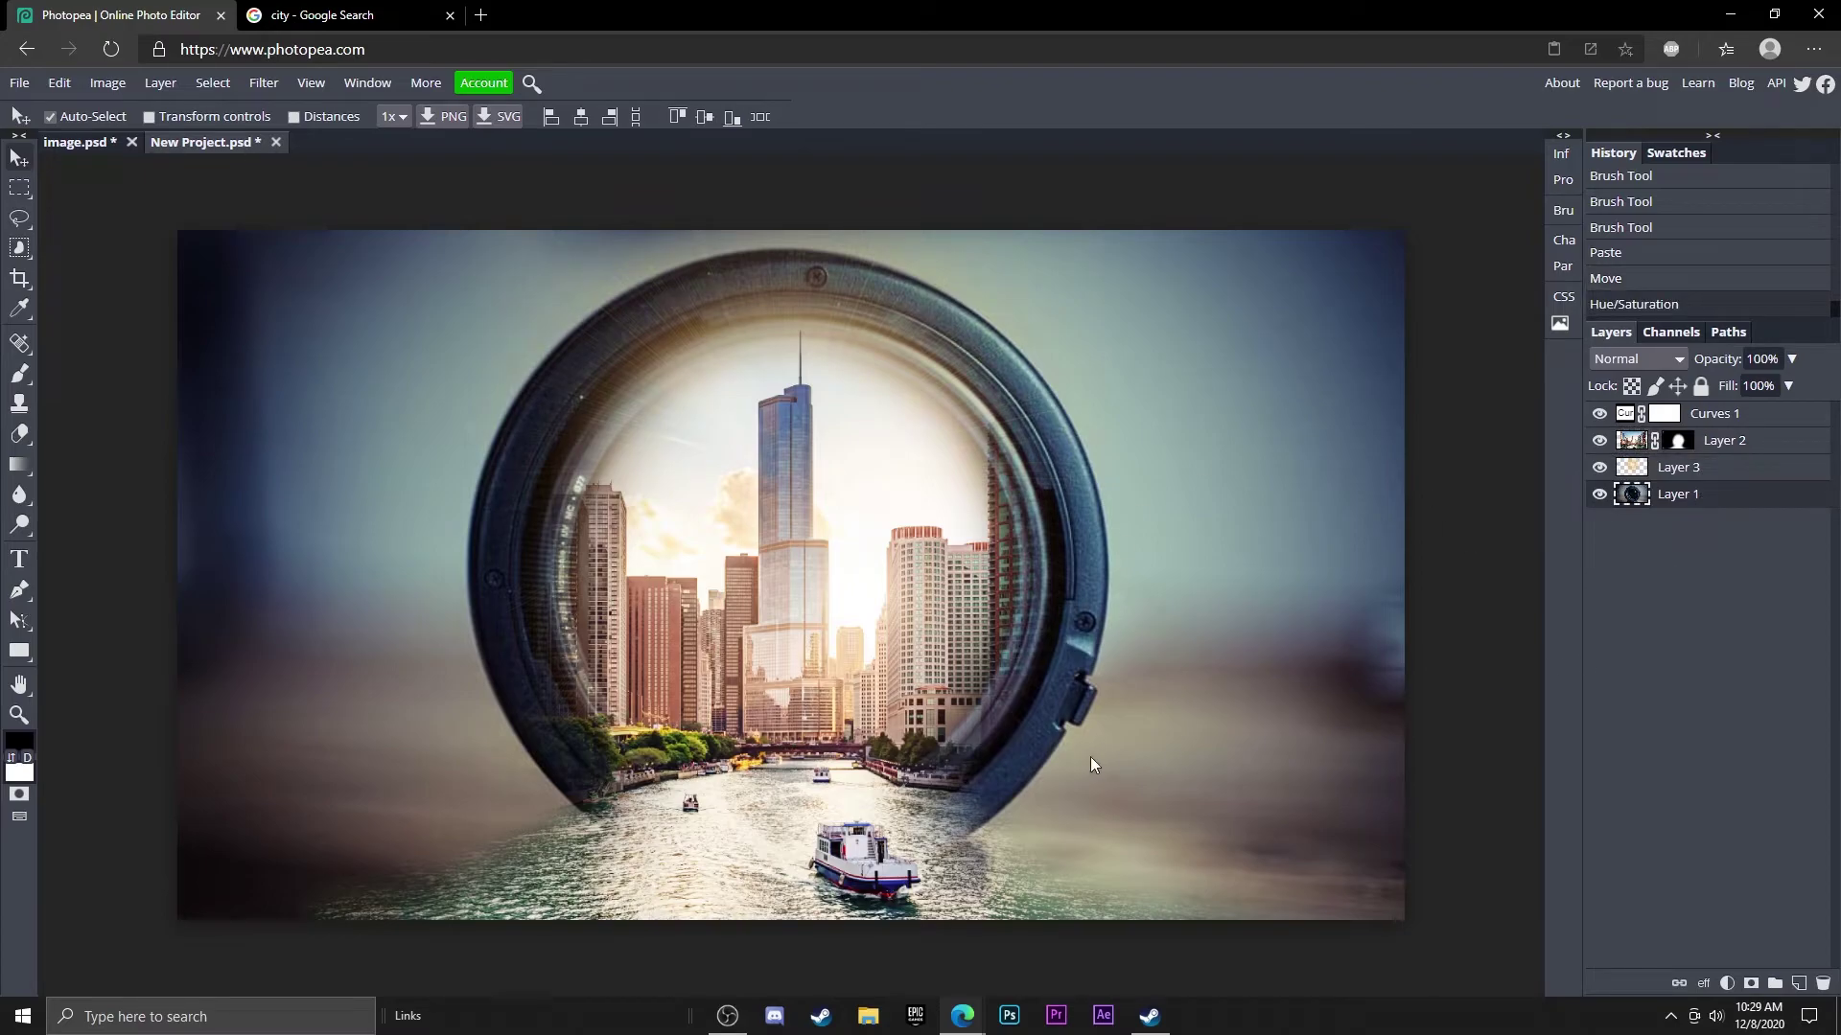